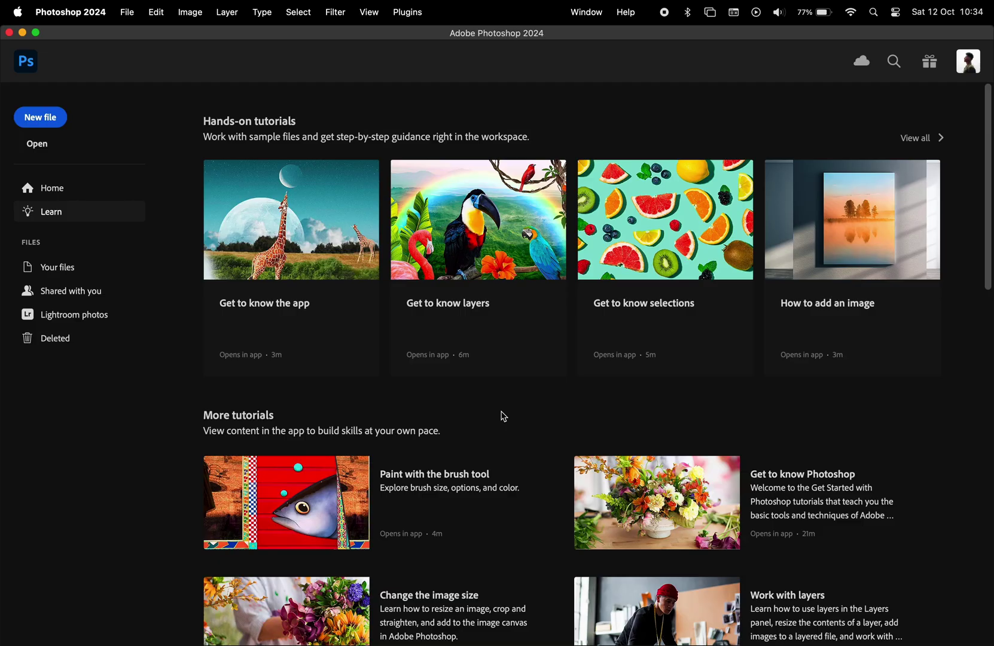
Create a new 1920 × 1080 px RGB document with a white background and invert the Background layer to black.
left_click(40, 117)
double_click(688, 219)
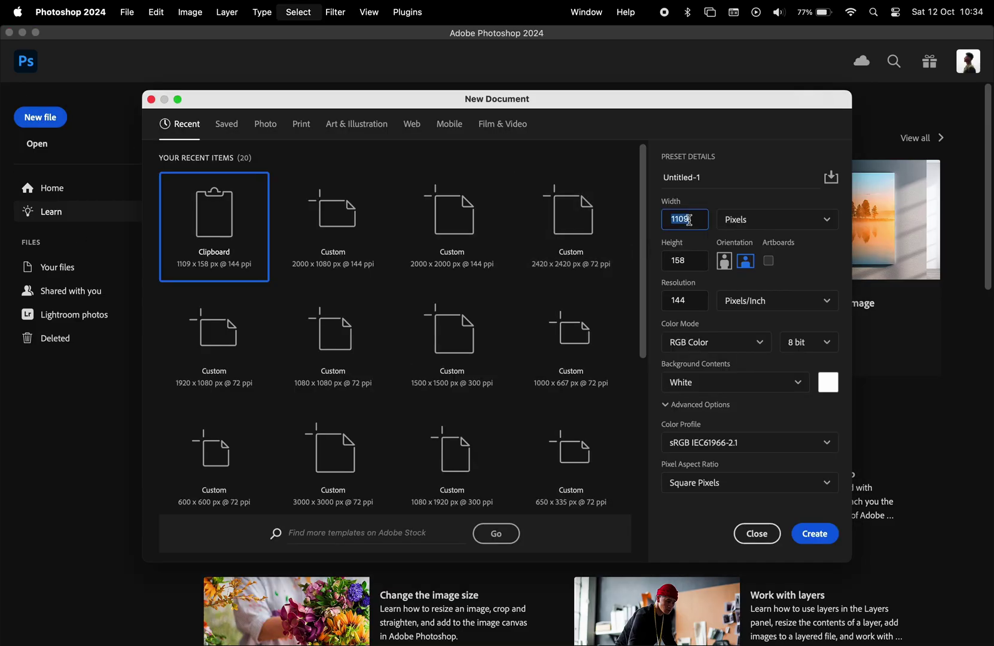
key("Return")
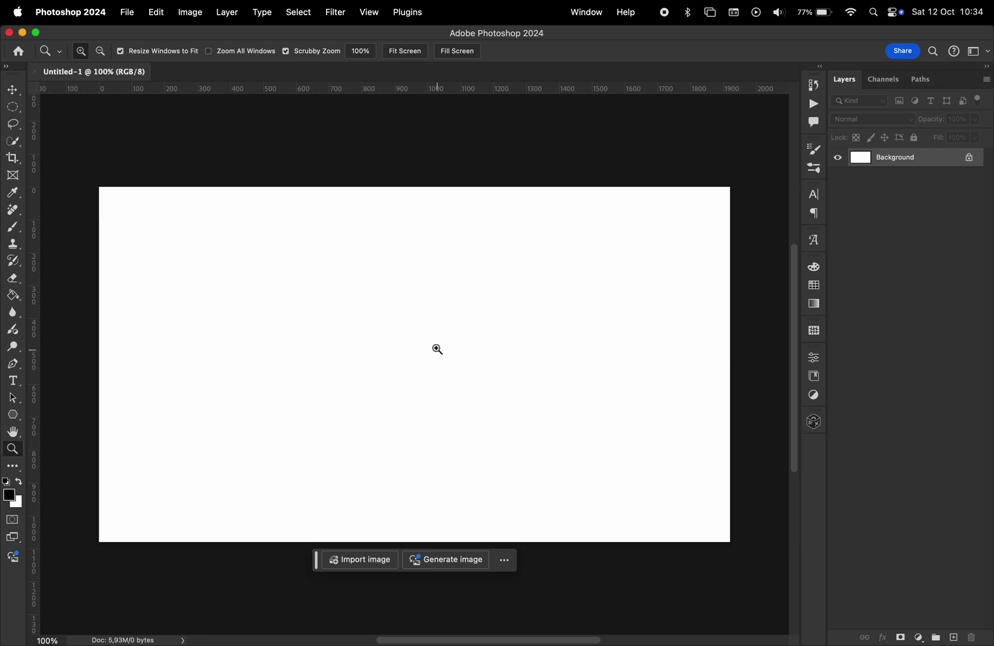
key("v")
key("super+i")
Add the white text ATMOSPHERE in Neue Haas Grotesk Display 65 Medium at 25 pt near the canvas middle.
key("t")
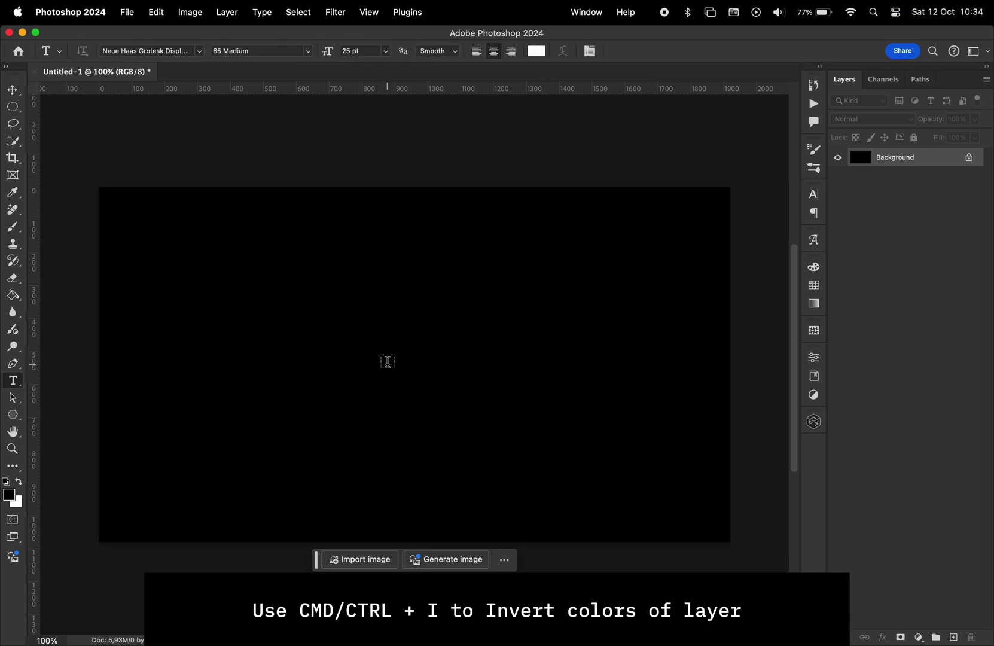
left_click(387, 361)
type("ATMOS")
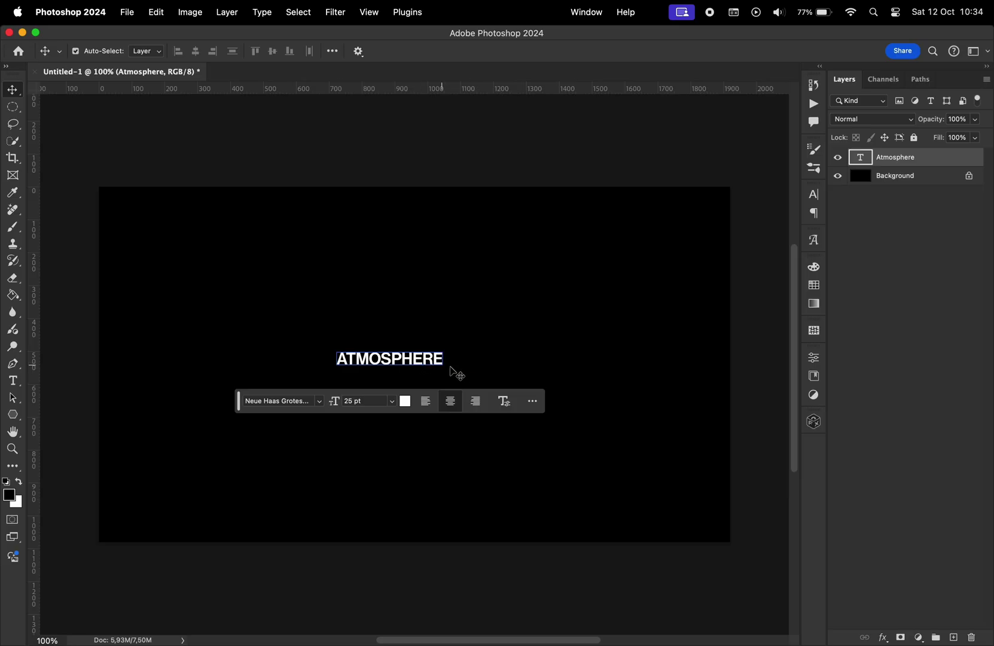
Scale the ATMOSPHERE text up to about 302% and centre it on the canvas.
key("super+t")
left_click_drag(456, 372, 563, 324)
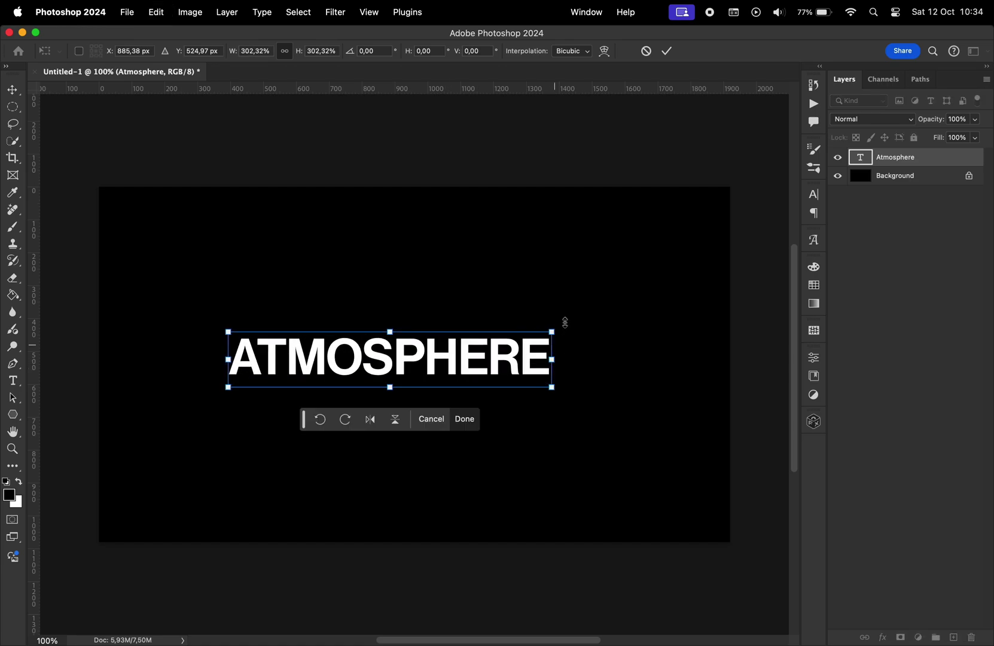
key("Return")
key("super+a")
key("super+d")
Convert the ATMOSPHERE text layer to a smart object and duplicate it.
right_click(916, 166)
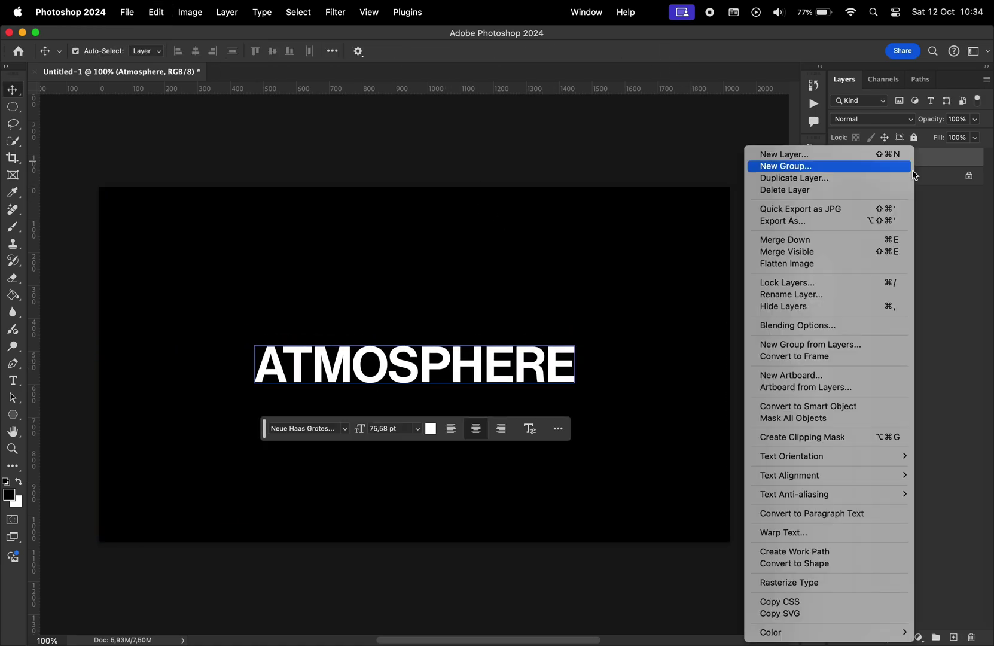
left_click(861, 407)
key("super+j")
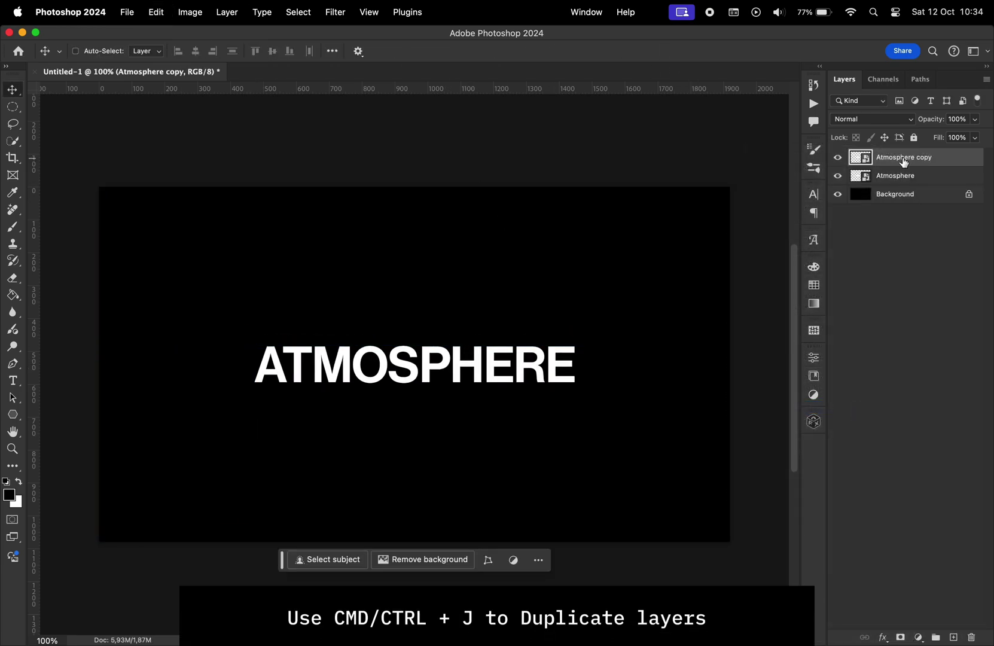
Apply a Radial Blur to the lower Atmosphere layer with amount 50, Zoom method and Good quality.
left_click(926, 178)
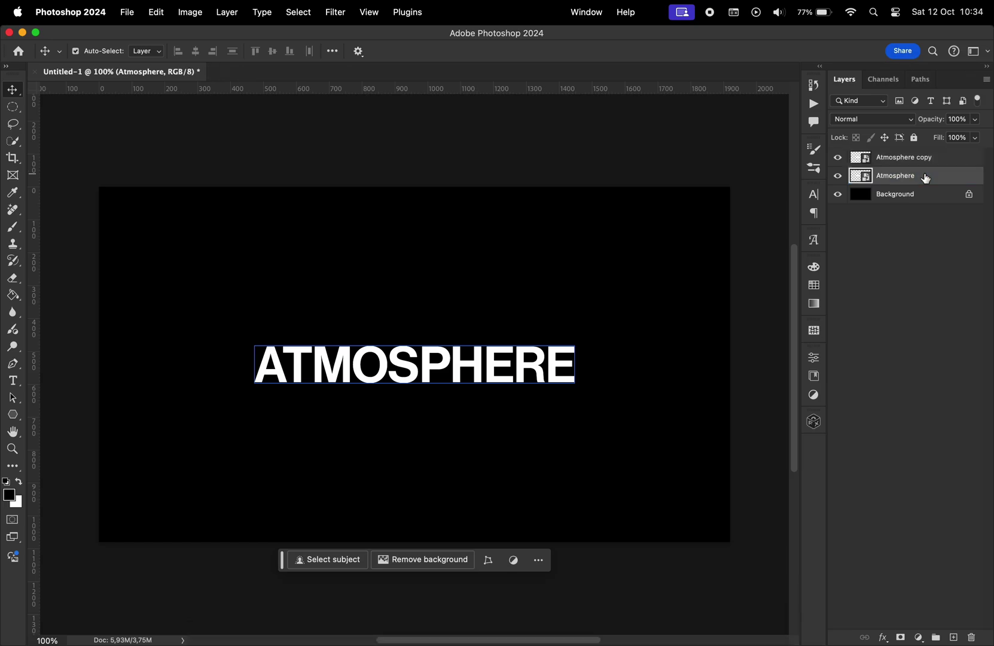
left_click(335, 12)
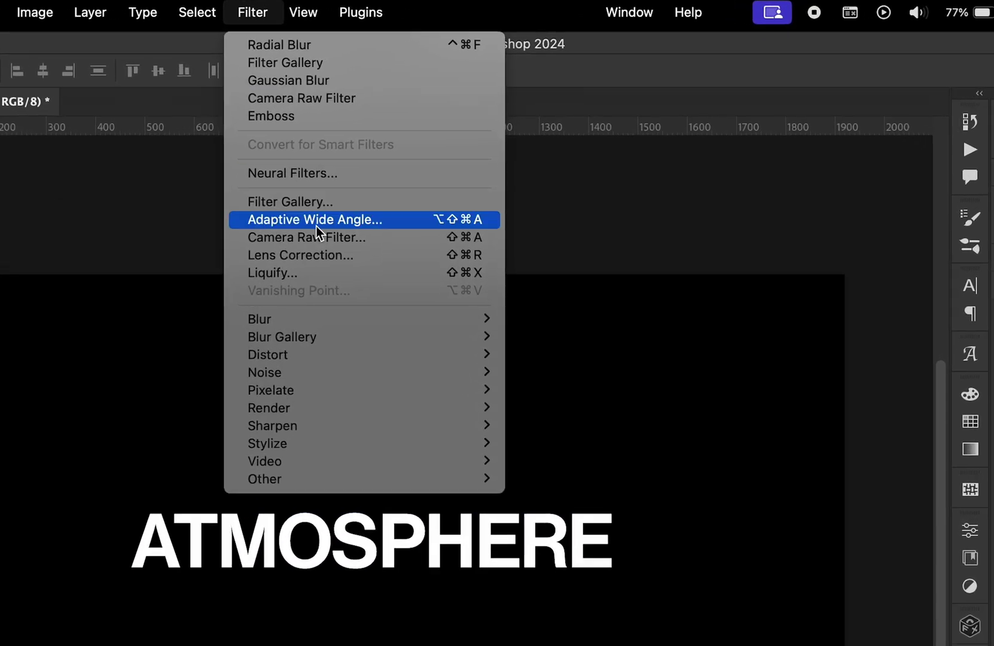
mouse_move(488, 321)
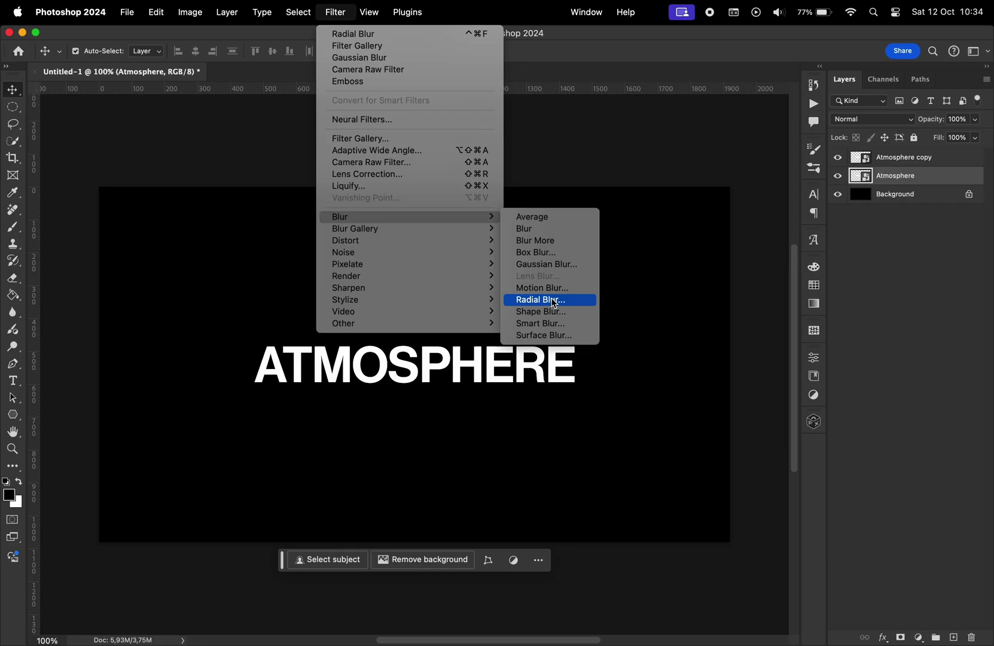
left_click(541, 444)
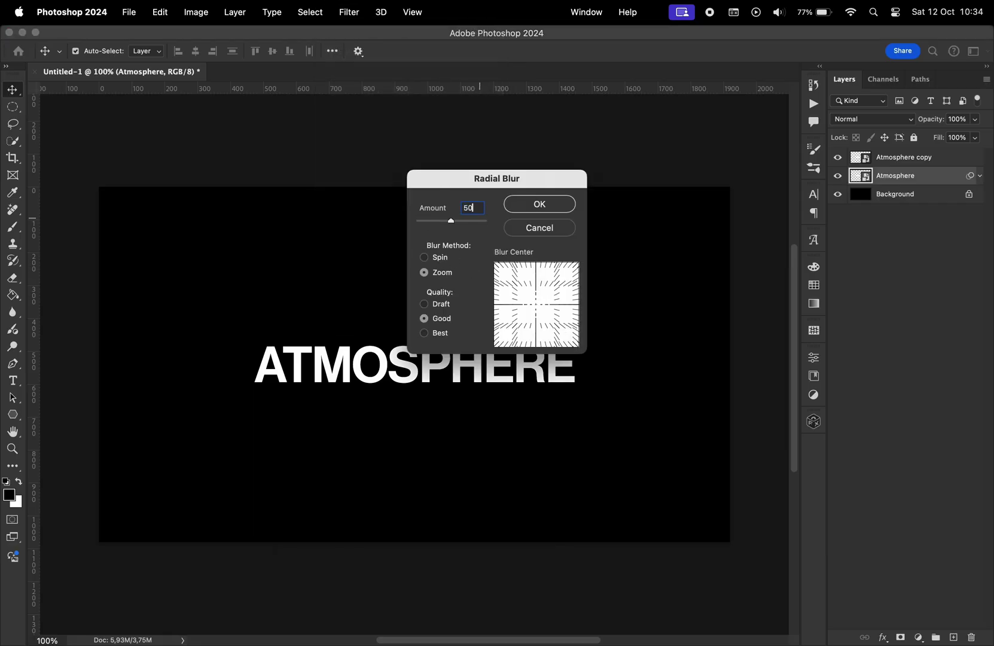
left_click(540, 204)
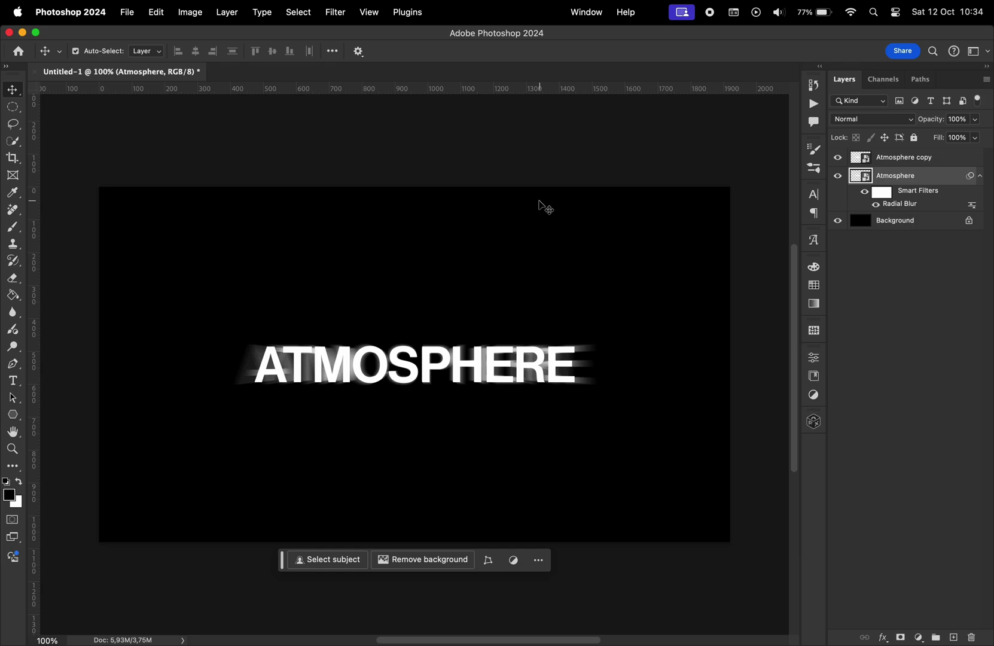
Duplicate the blurred Atmosphere layer and set the duplicate's Radial Blur amount to 100.
key("super+j")
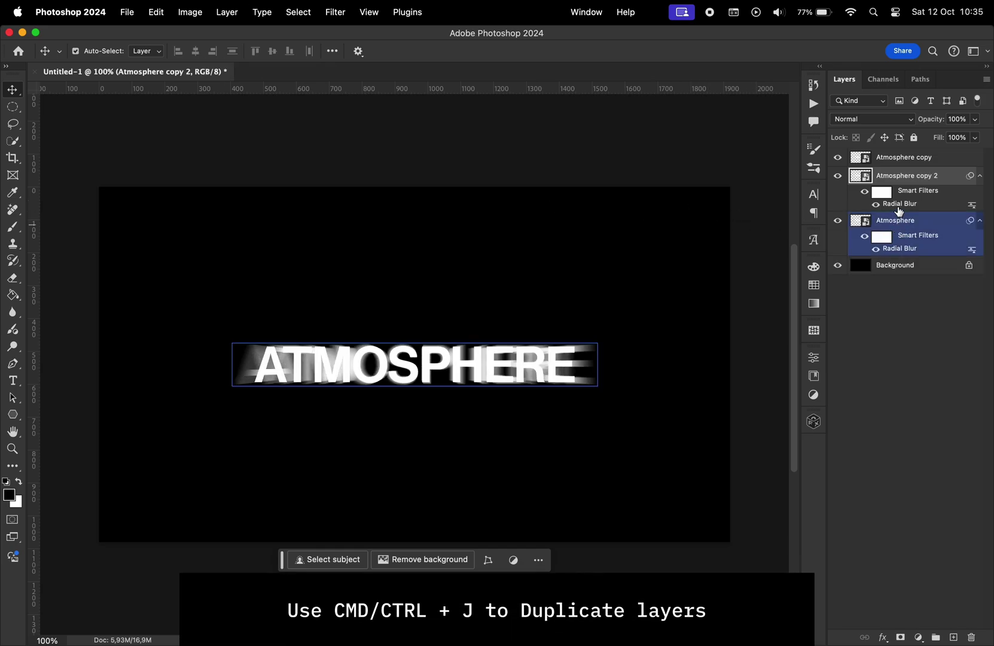
double_click(897, 204)
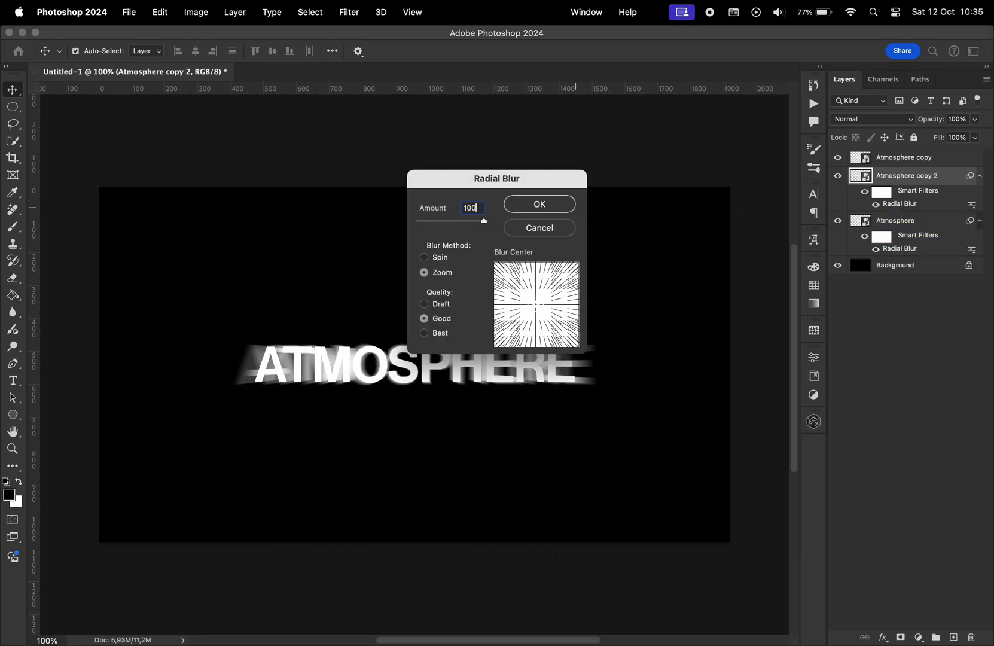
key("Return")
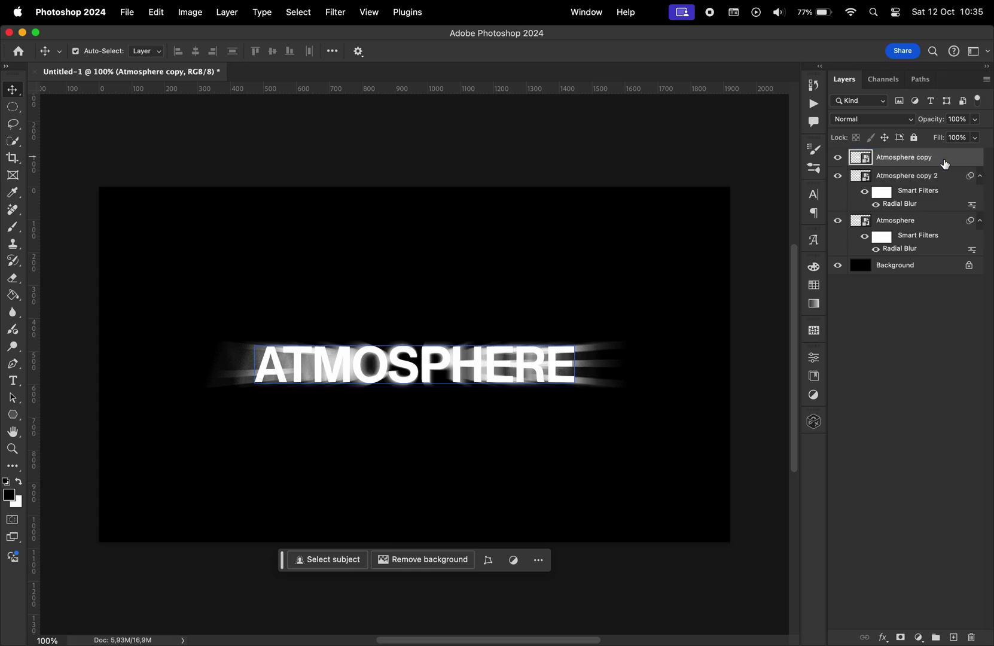
Give the unblurred top text layer a black Drop Shadow with 50% opacity, 0 px distance, 90 px size and 5% noise.
double_click(945, 158)
left_click(534, 519)
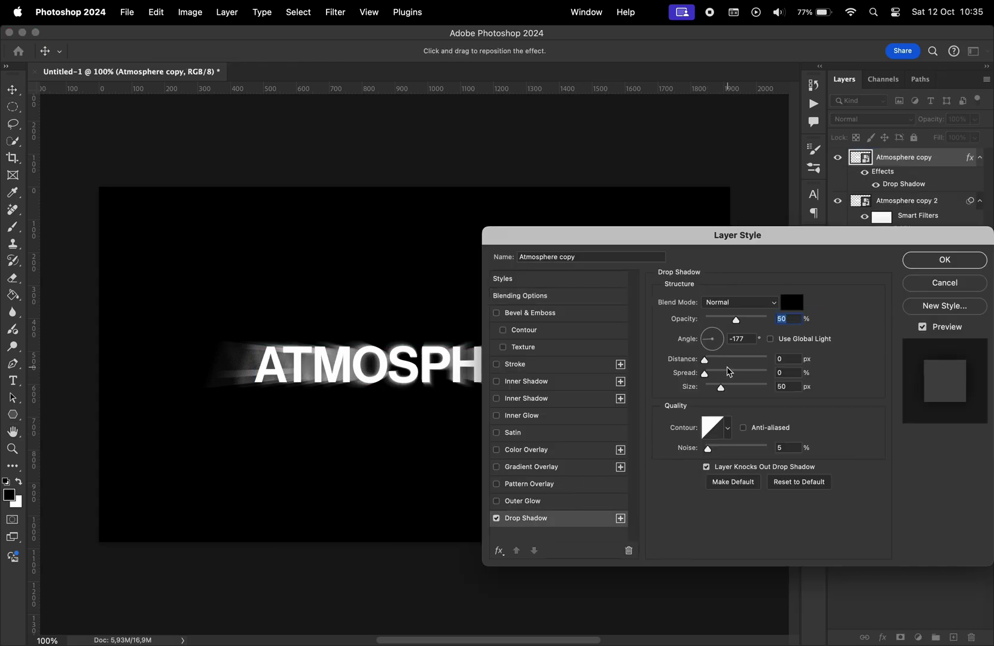
left_click_drag(718, 387, 730, 387)
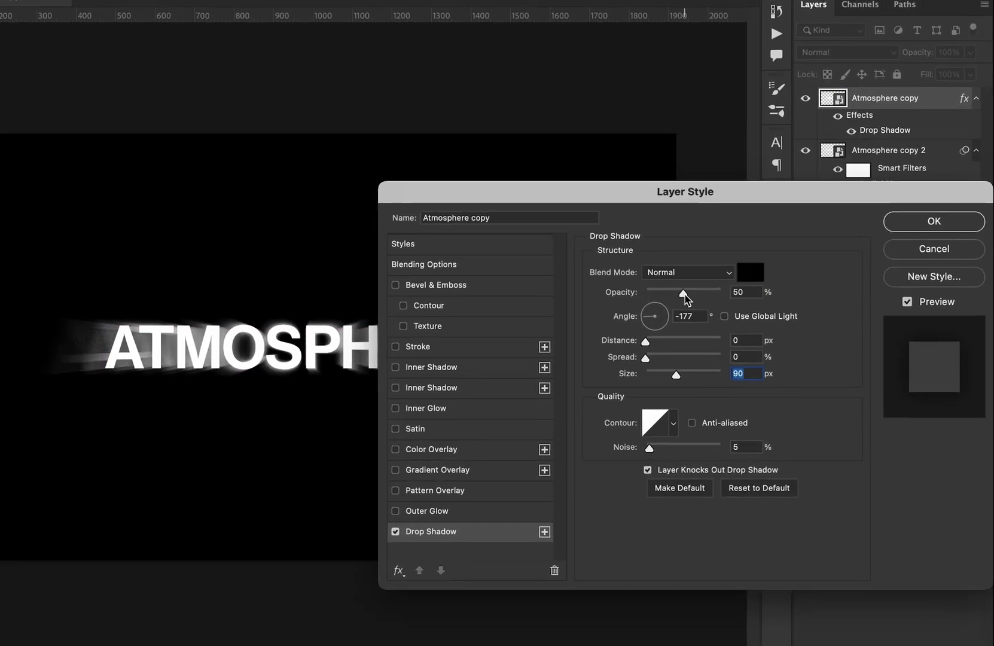
mouse_move(685, 293)
left_mouse_down()
mouse_move(665, 294)
mouse_move(684, 295)
left_mouse_up()
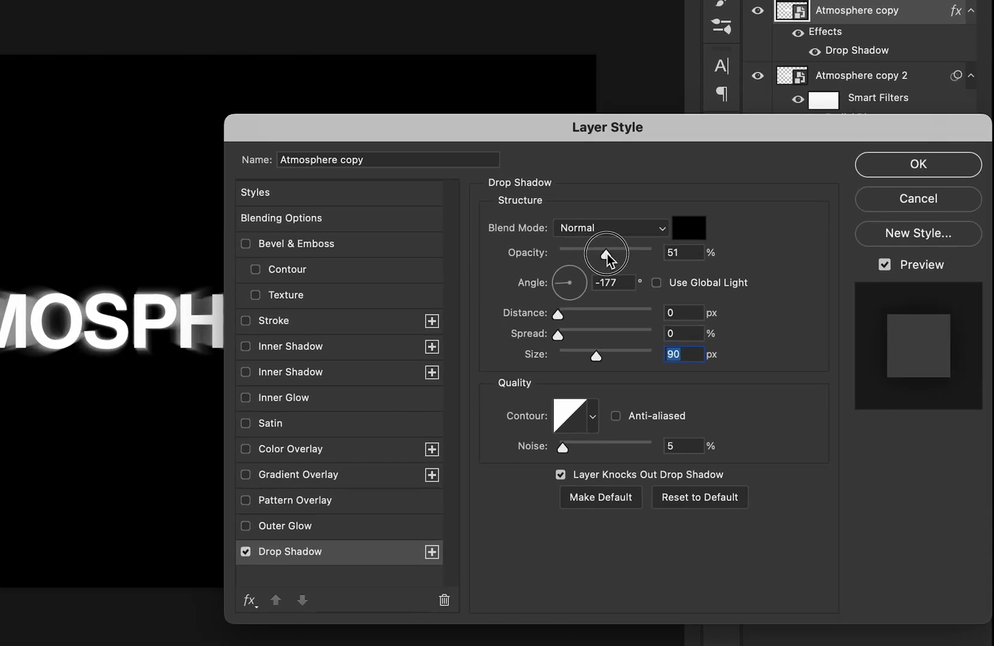
left_click_drag(607, 255, 606, 256)
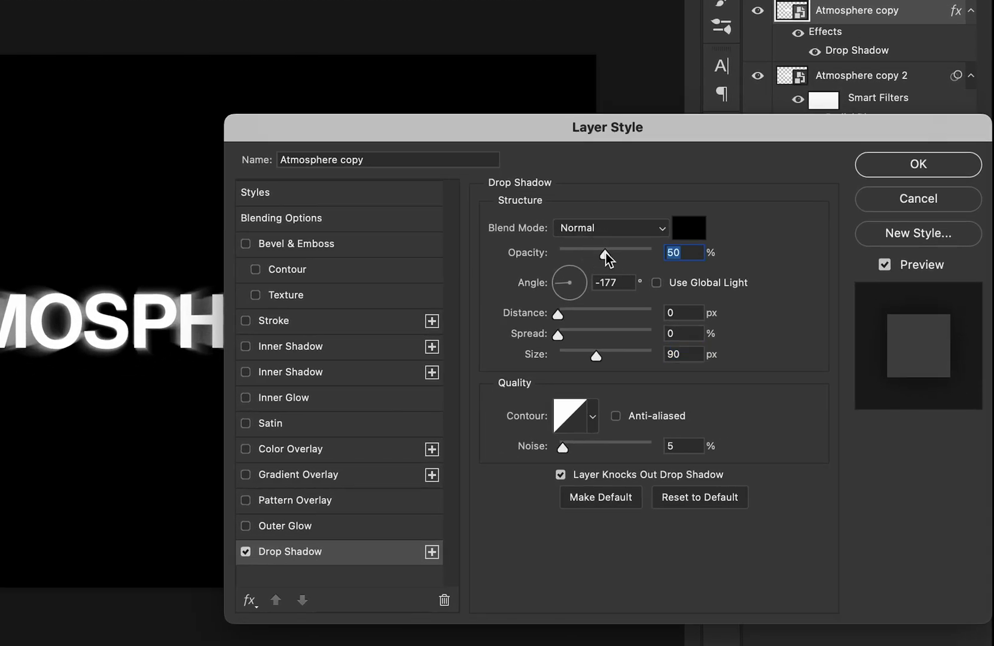
left_click(886, 169)
Combine the three Atmosphere layers into one smart object and duplicate it.
left_click(913, 250)
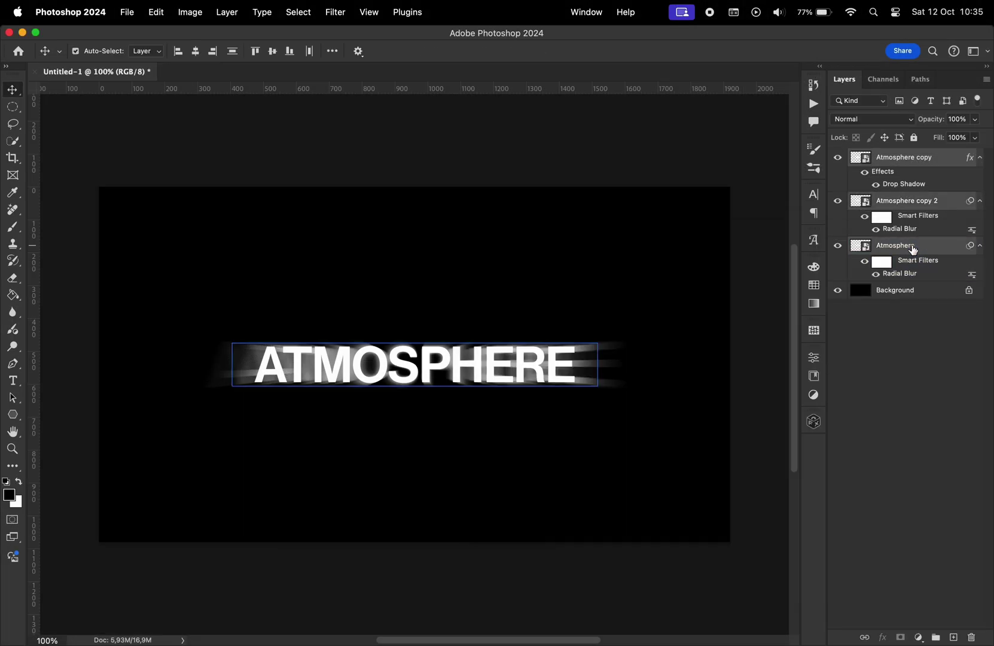
right_click(914, 250)
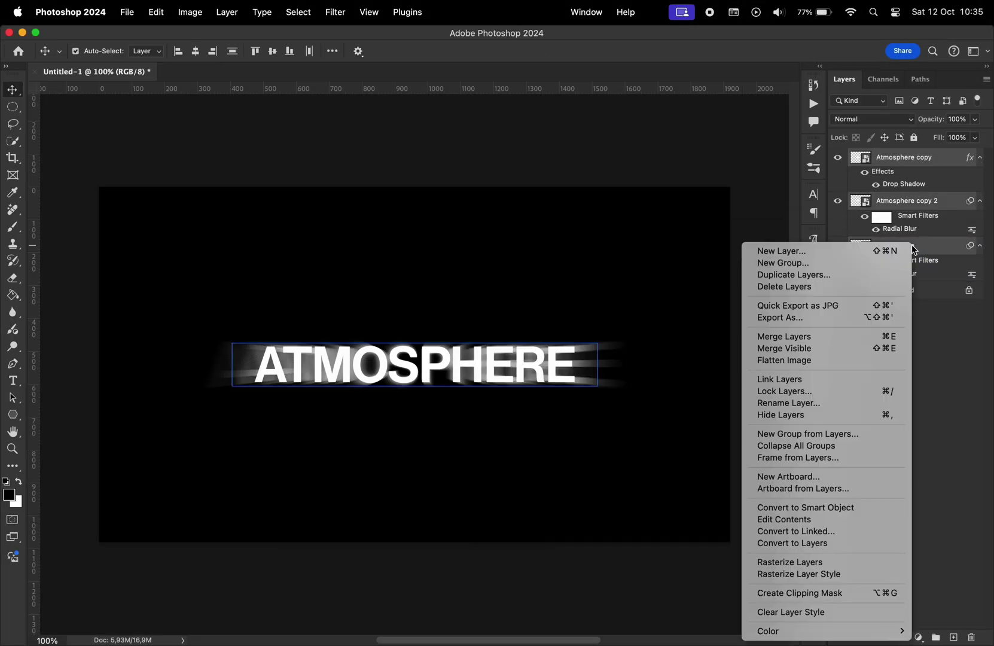
left_click(829, 507)
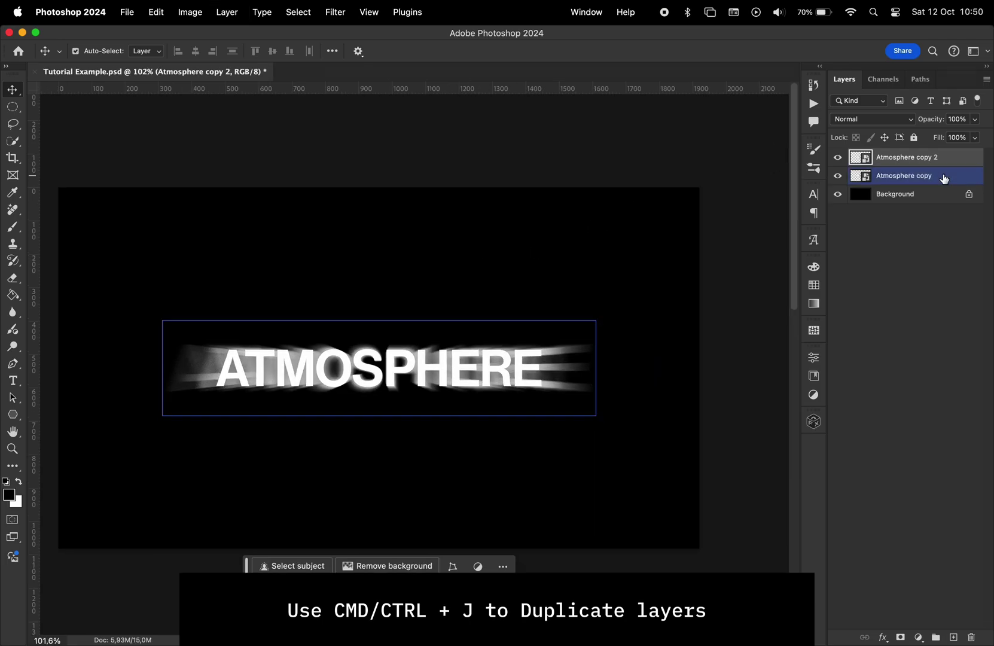
Apply a Radial Blur to the lower Atmosphere smart object with amount 40, Spin method and Good quality.
left_click(336, 13)
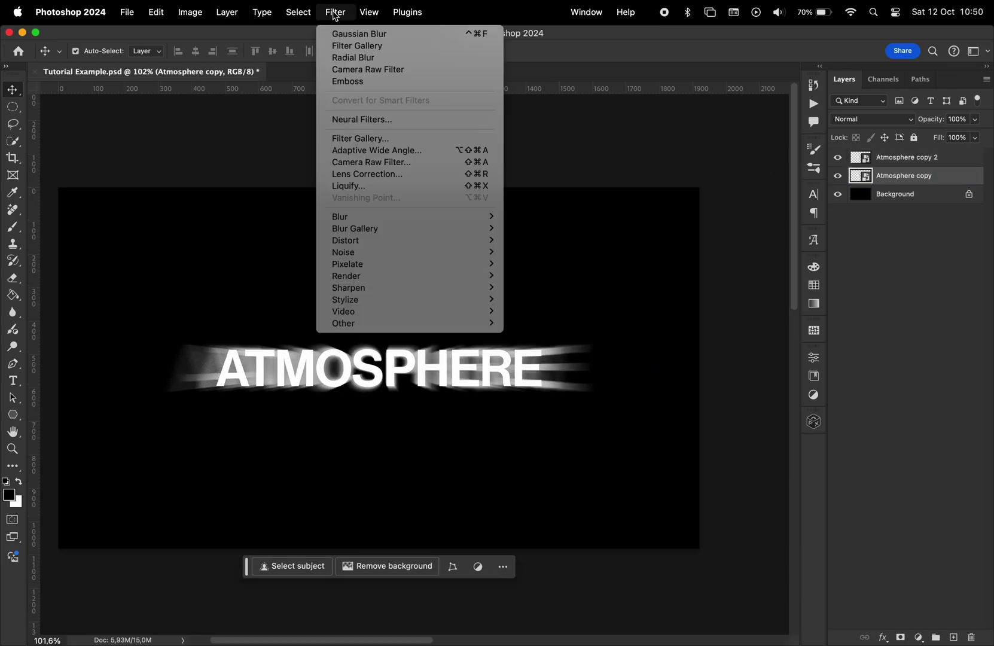
mouse_move(362, 217)
left_click(549, 301)
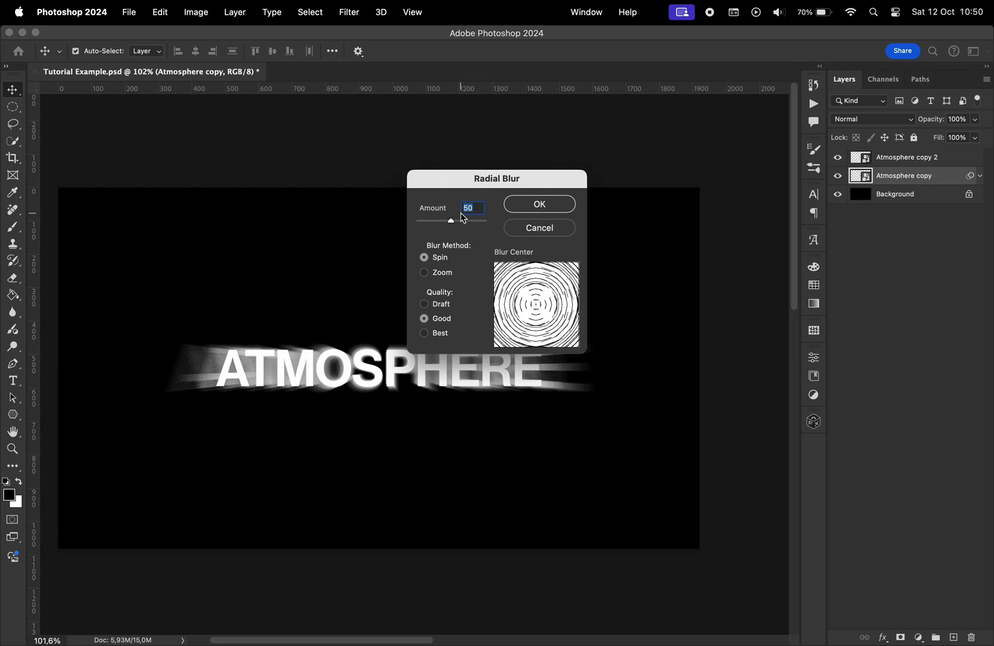
left_click(540, 204)
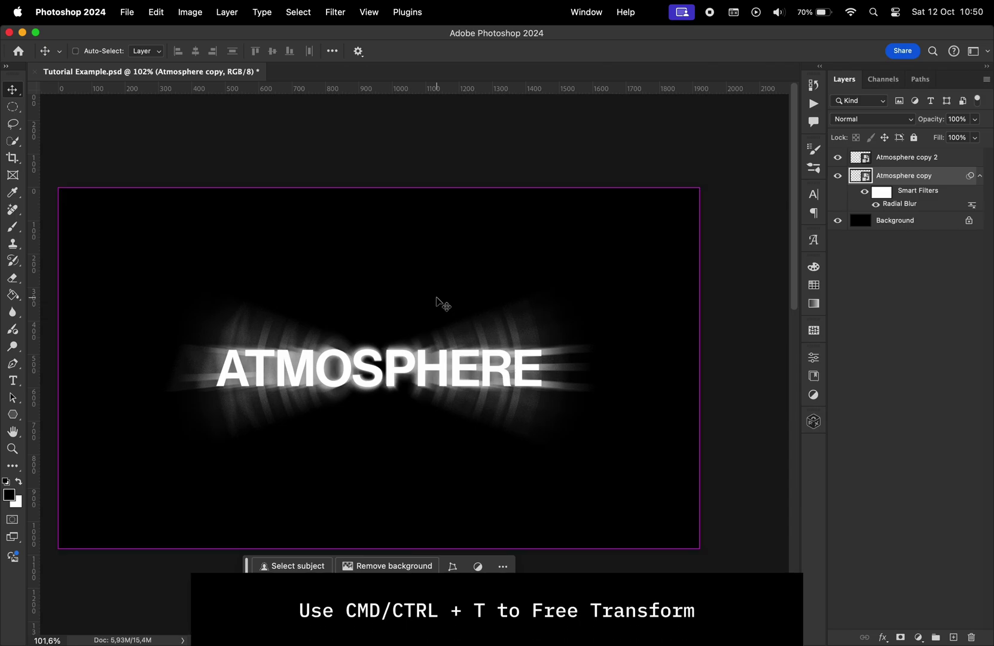
Scale the spin-blurred layer to 120% in both width and height with Free Transform.
key("super+t")
left_click(263, 51)
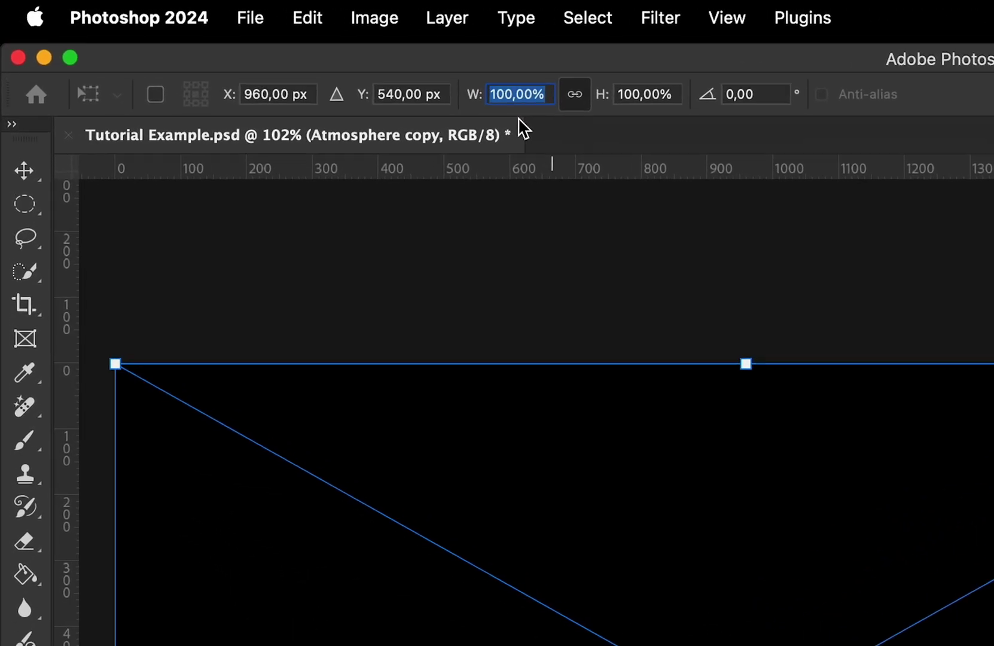
type("120")
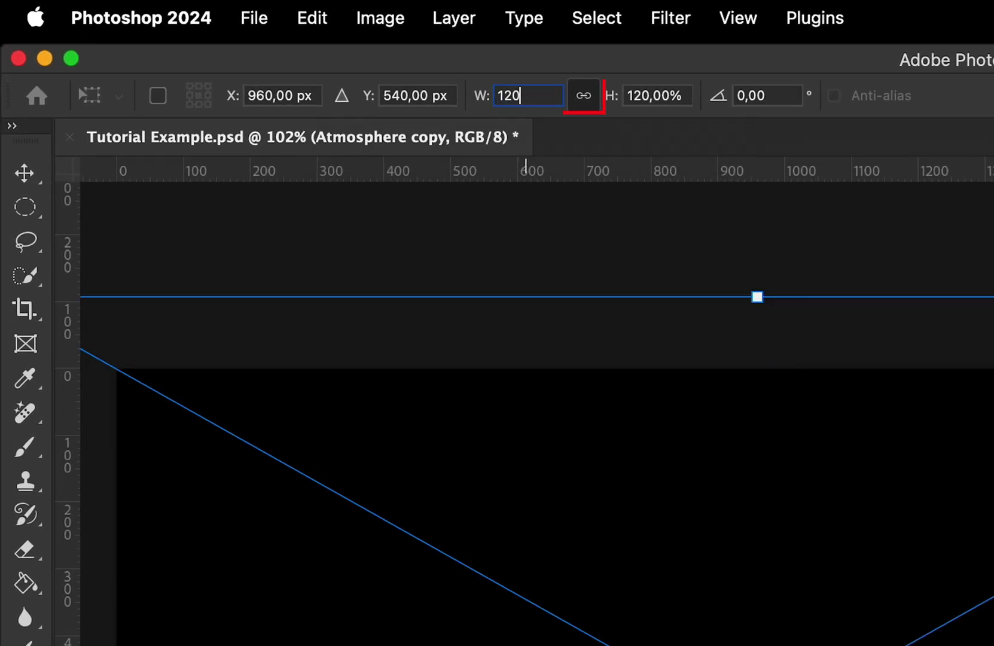
key("Return")
Duplicate the spin-blurred layer and increase the duplicate's Radial Blur amount so its arcs spread wider.
key("super+j")
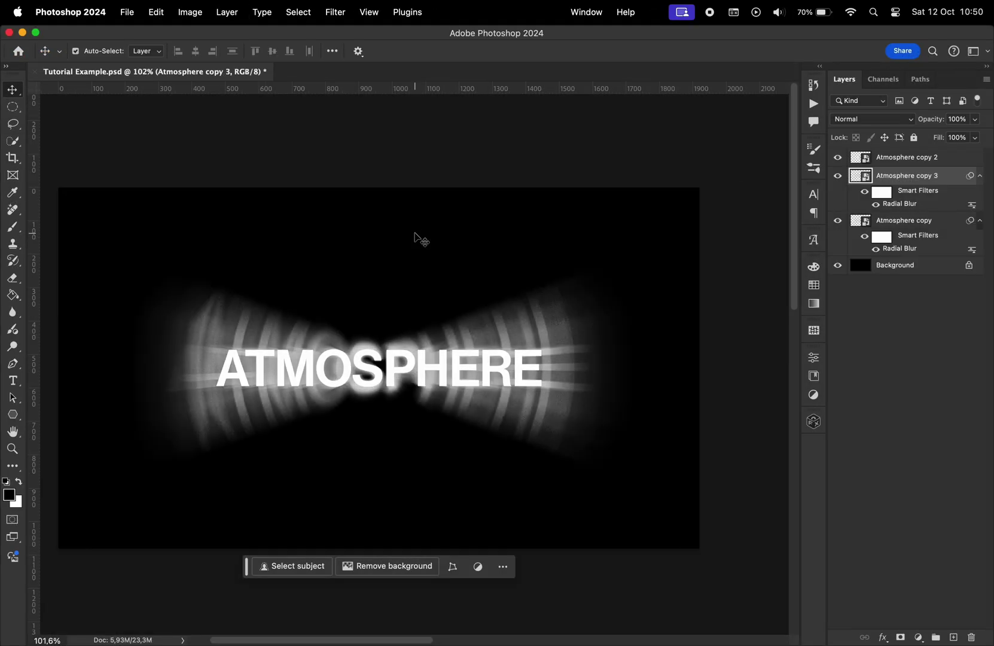
double_click(900, 204)
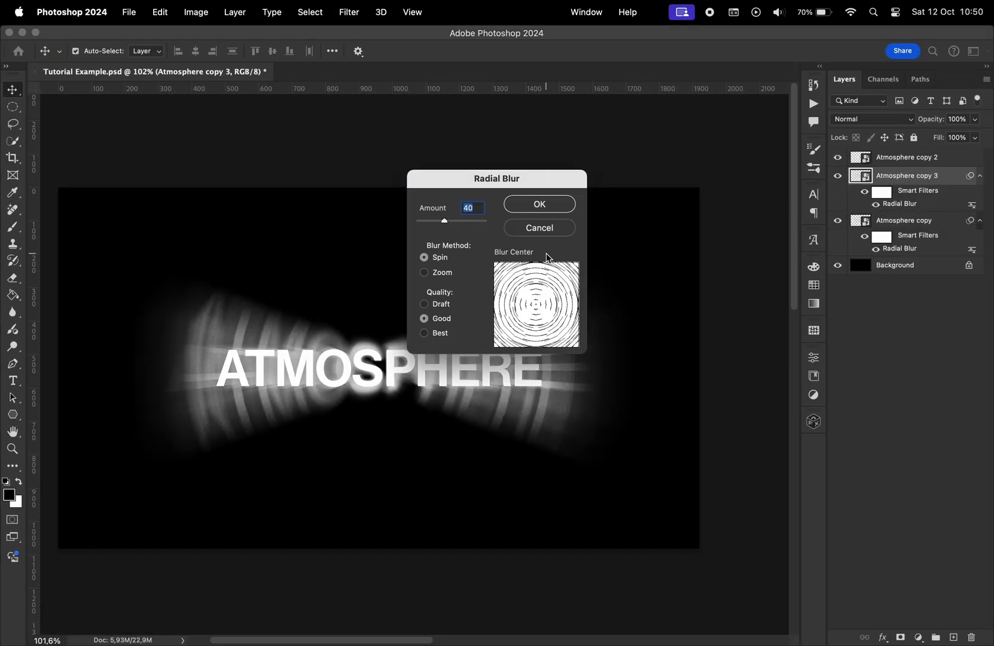
left_click(540, 204)
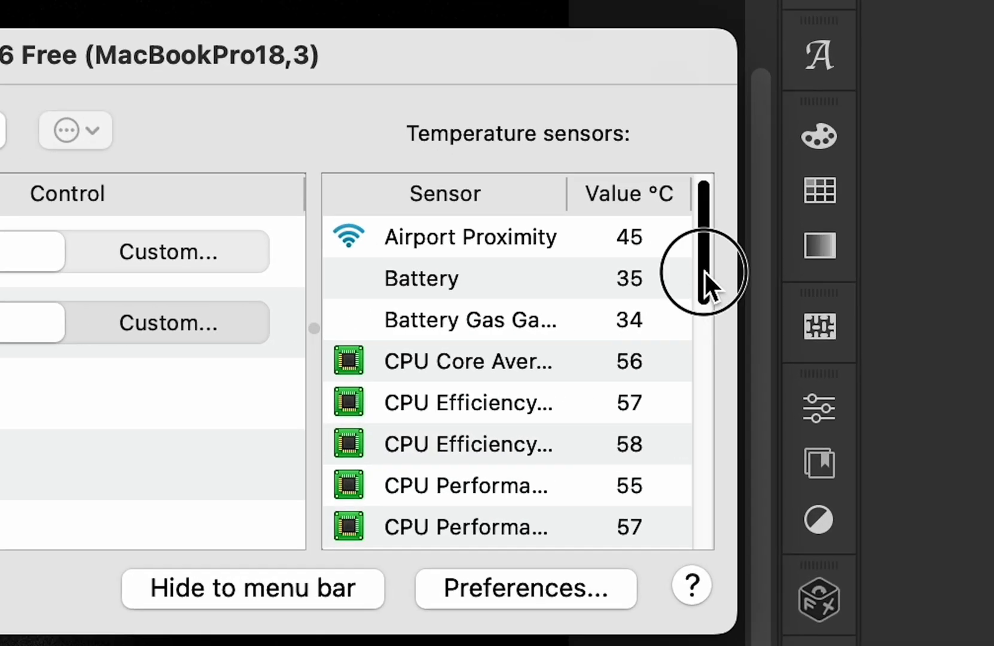
left_click_drag(744, 292, 719, 529)
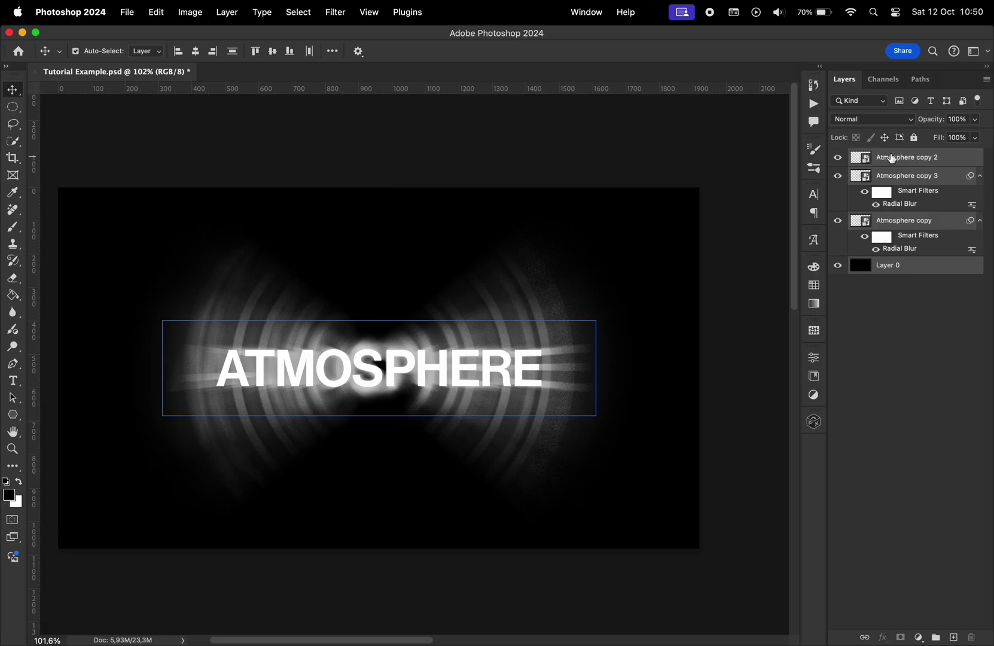
Combine all the layers, including the unlocked black background, into a single smart object.
right_click(892, 158)
left_click(773, 392)
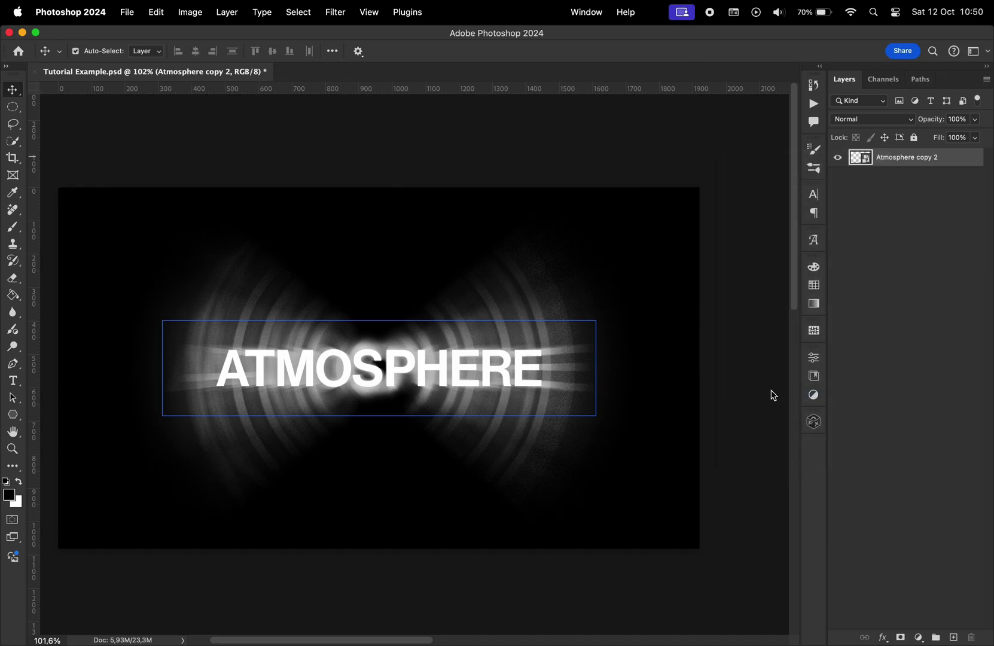
Add the Graphic Pen sketch filter from the Filter Gallery with stroke length 2 and light/dark balance 100.
left_click(335, 12)
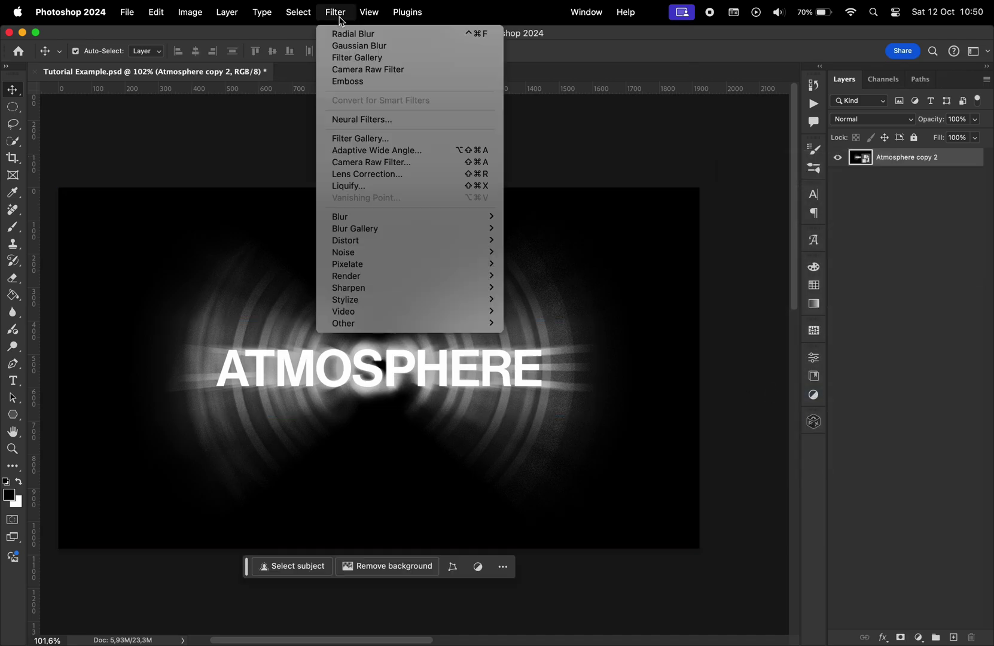
left_click(360, 139)
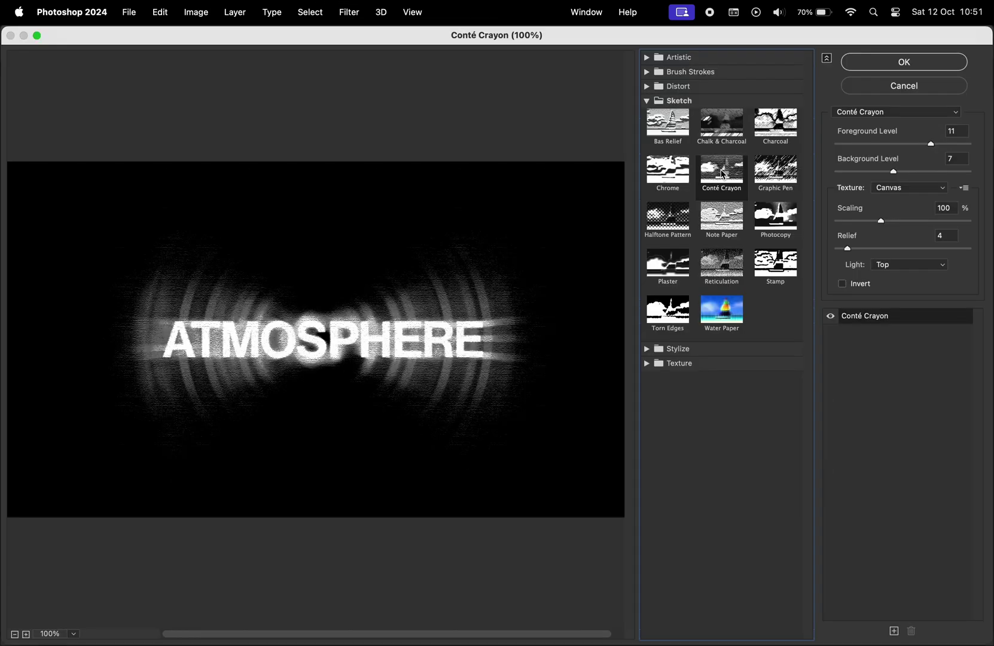
left_click(778, 180)
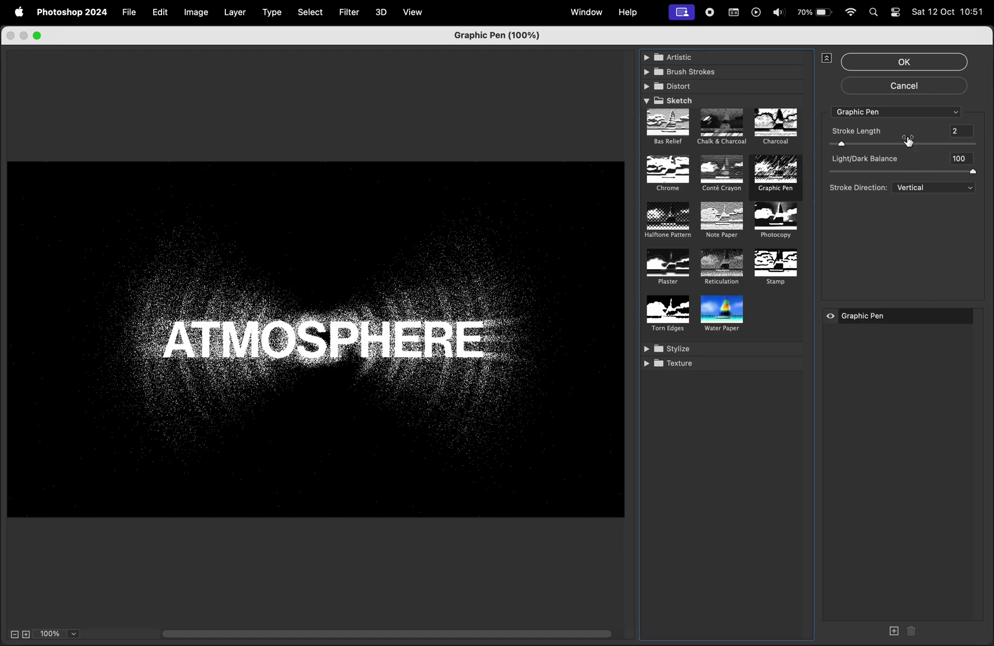
left_click_drag(847, 144, 841, 144)
left_click(972, 175)
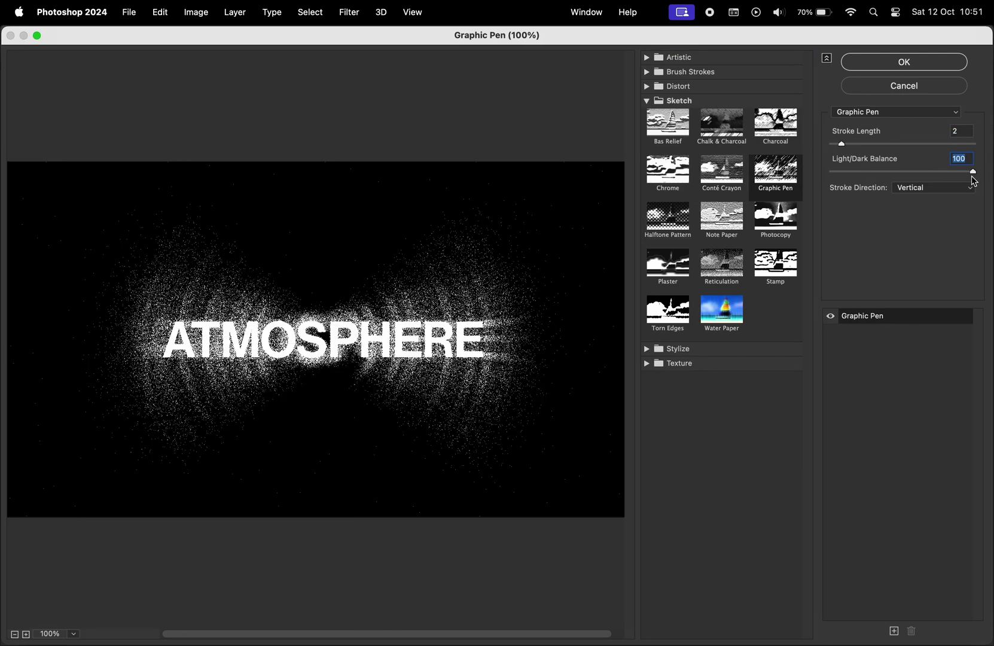
Set the Graphic Pen filter's stroke direction to Vertical.
left_click(941, 190)
left_click(912, 160)
left_click(913, 189)
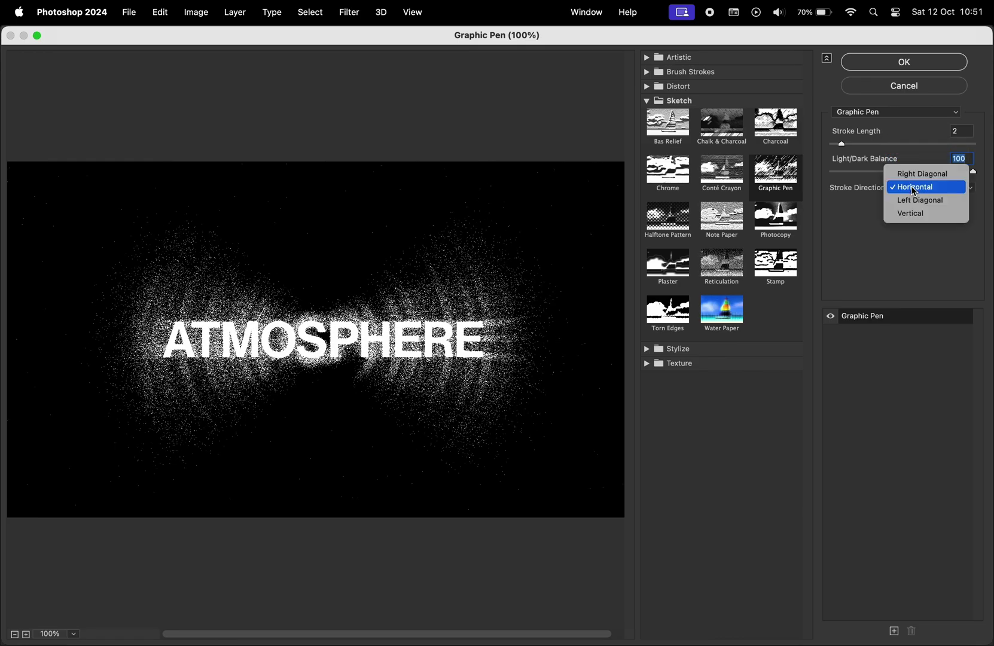
left_click(910, 215)
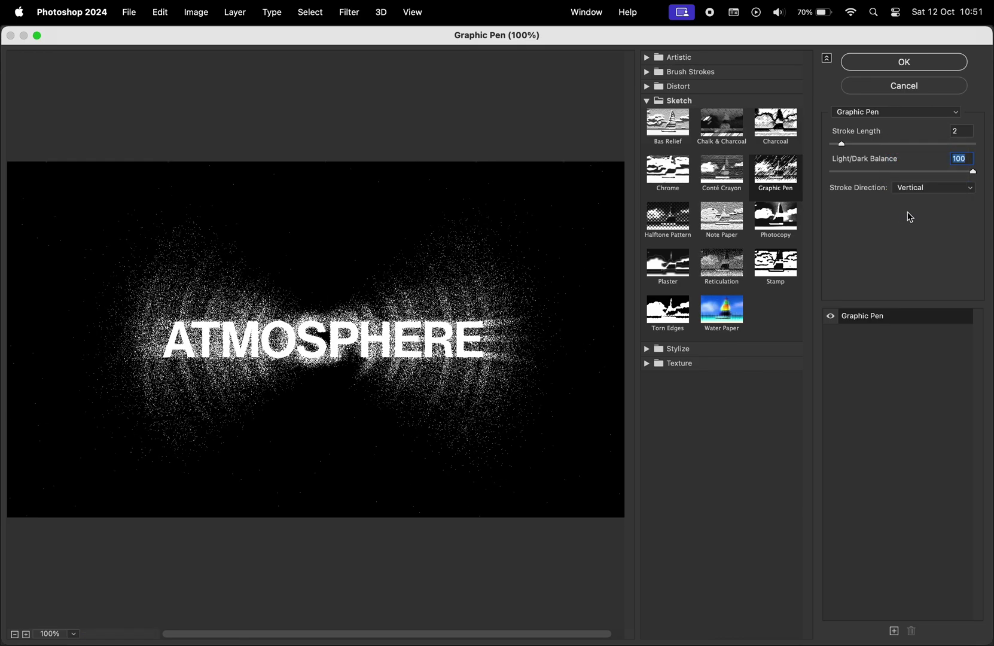
Apply the Halftone Pattern sketch filter along with Graphic Pen, using size 3, contrast 3 and the Circle pattern type.
left_click(679, 231)
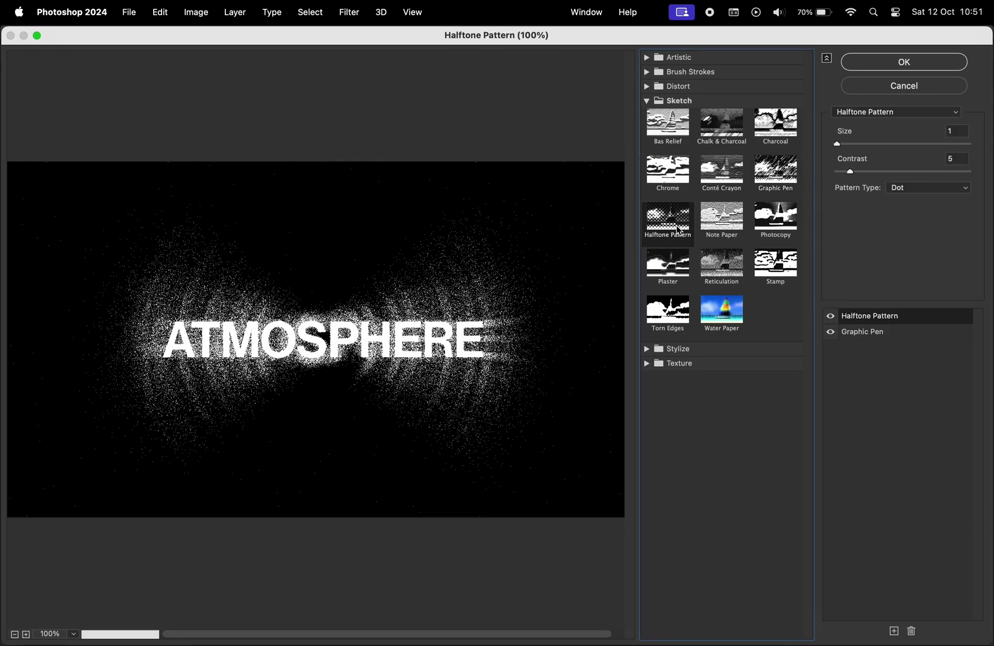
left_click_drag(843, 145, 851, 177)
left_click(929, 188)
left_click(896, 173)
left_click(25, 634)
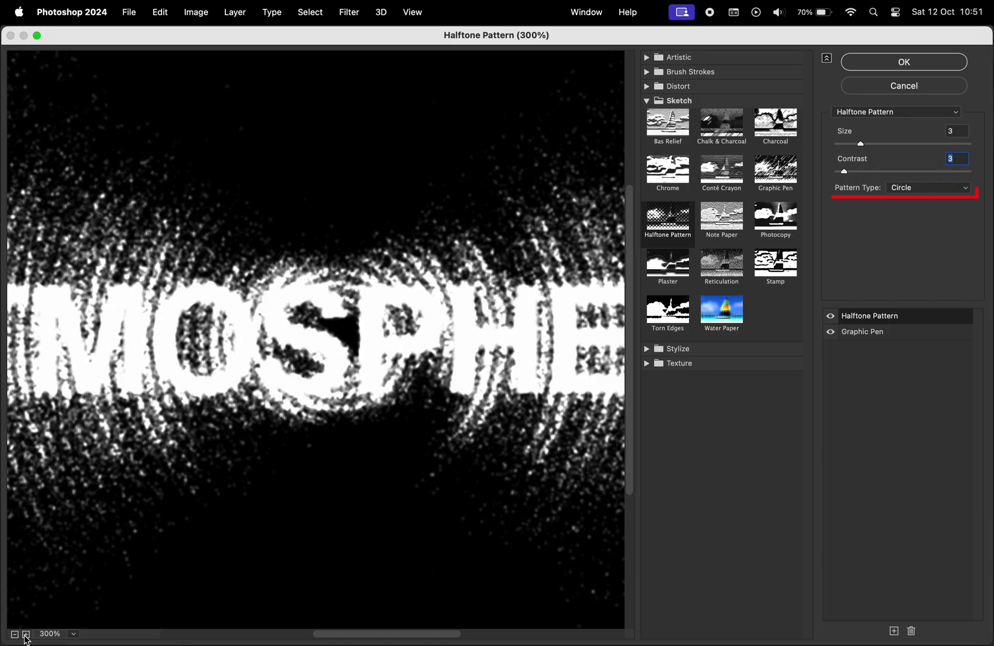
left_click(15, 634)
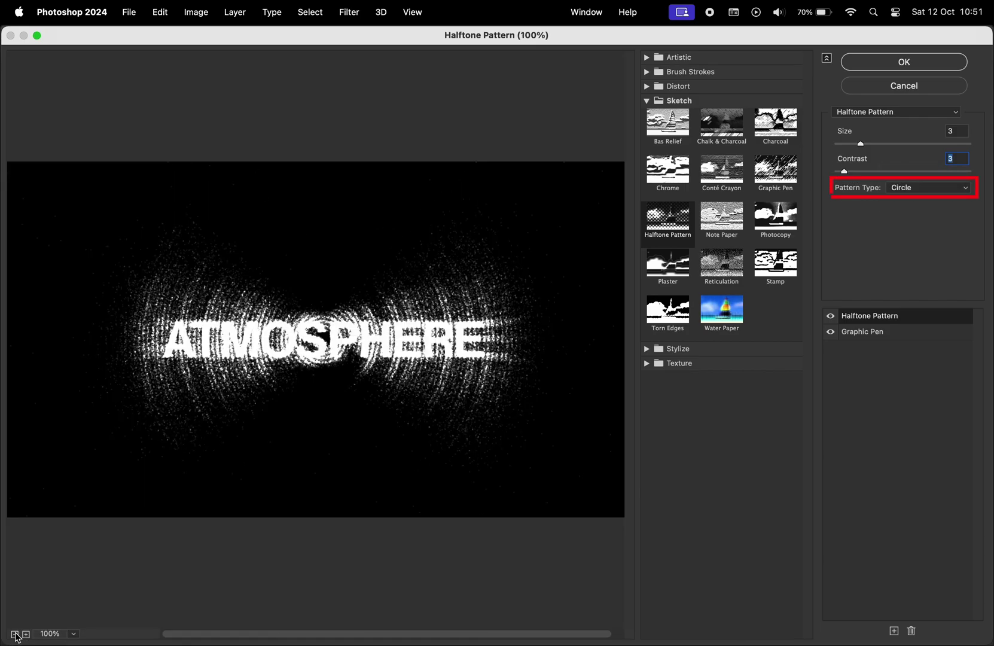
left_click(906, 62)
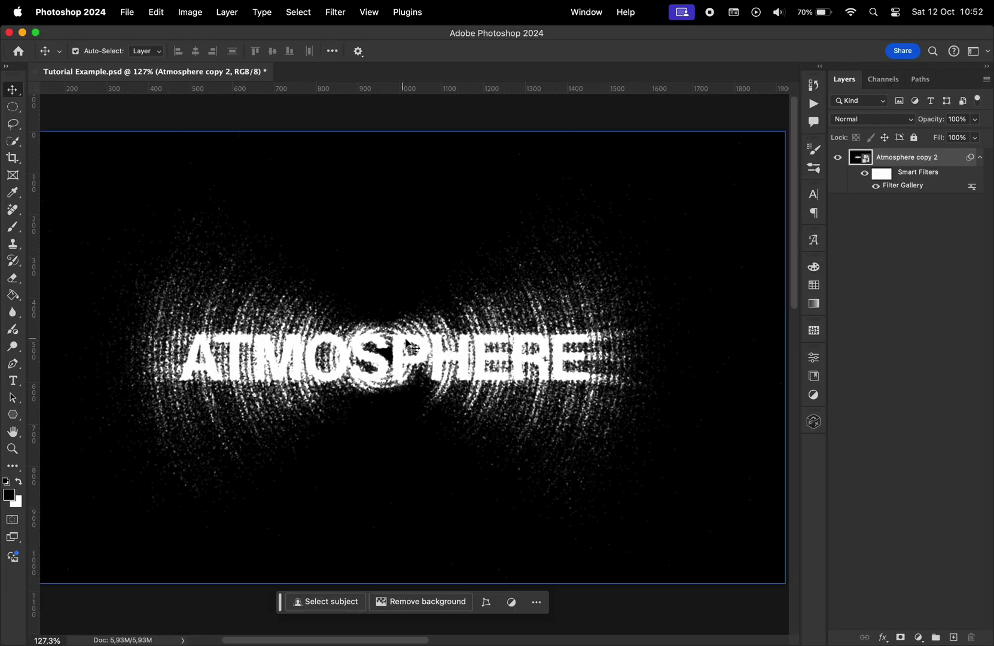
Open the nested ATMOSPHERE text composition and strengthen the top text layer's drop shadow to 81% opacity with a larger size.
double_click(861, 158)
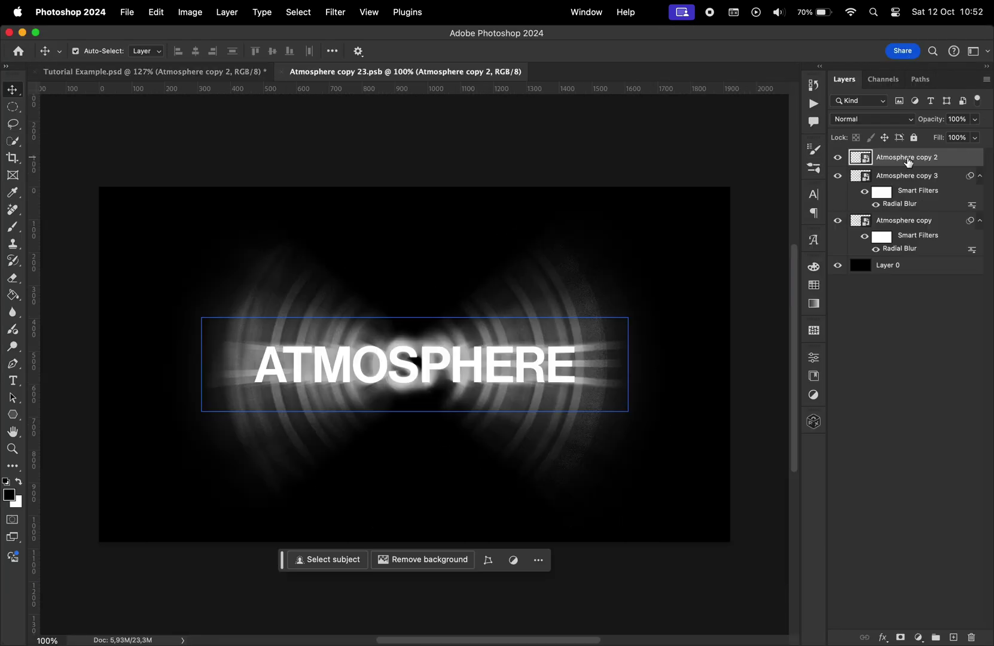
double_click(861, 158)
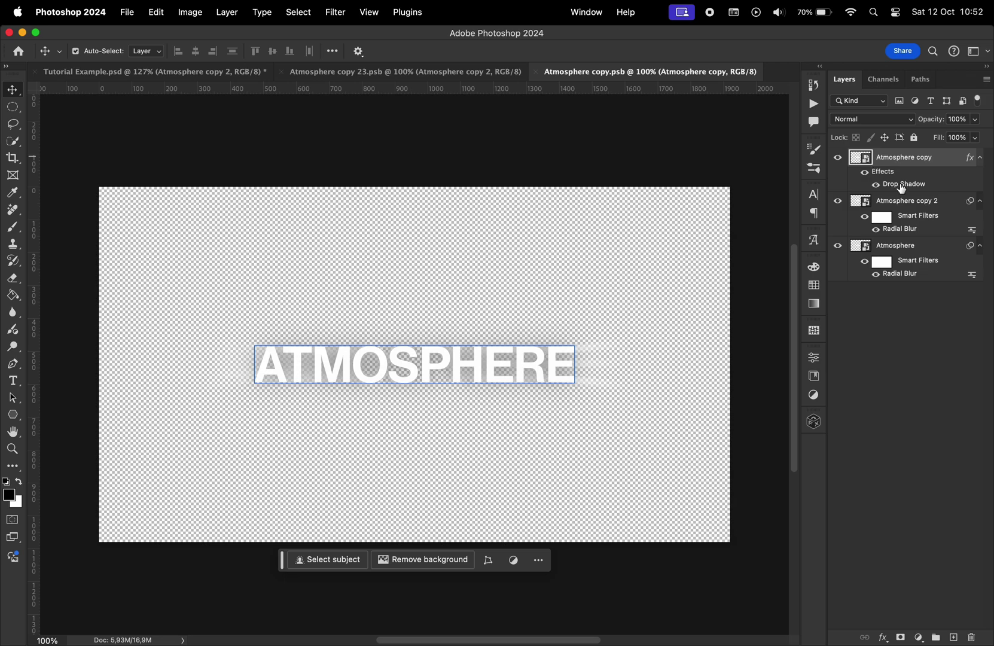
double_click(903, 184)
left_click_drag(746, 319, 756, 319)
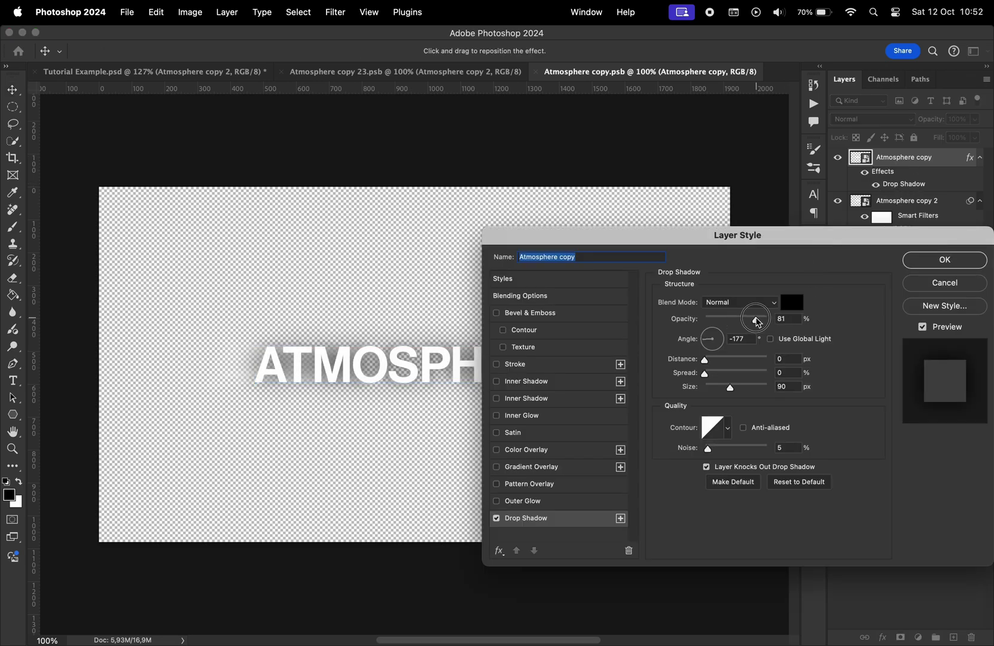
left_click_drag(725, 388, 739, 389)
key("Return")
Save and close both nested smart object documents so the main document picks up the stronger shadow.
key("super+w")
left_click(504, 259)
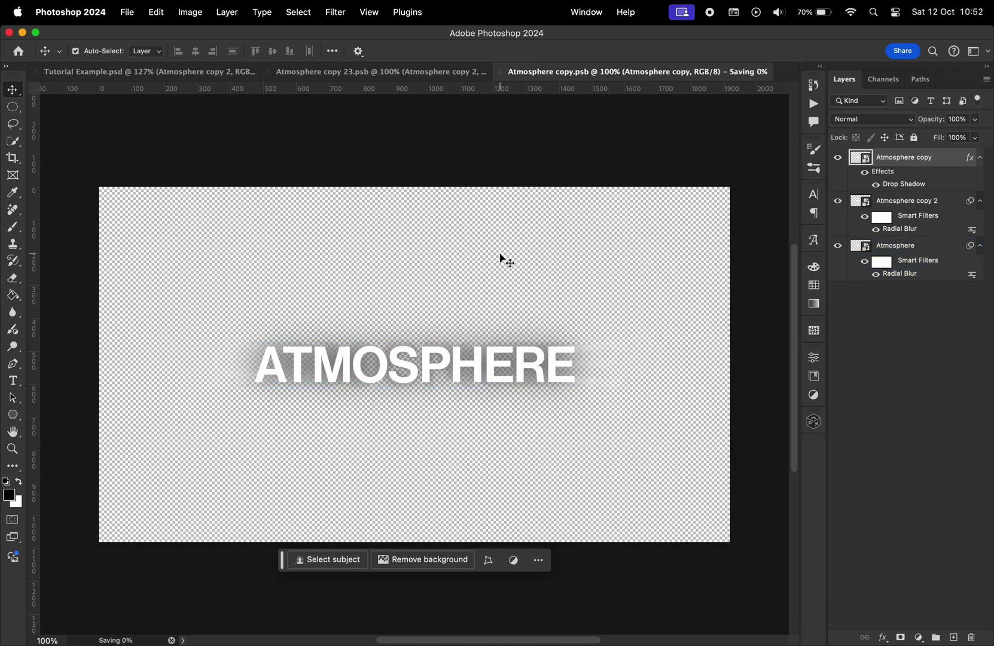
key("super+w")
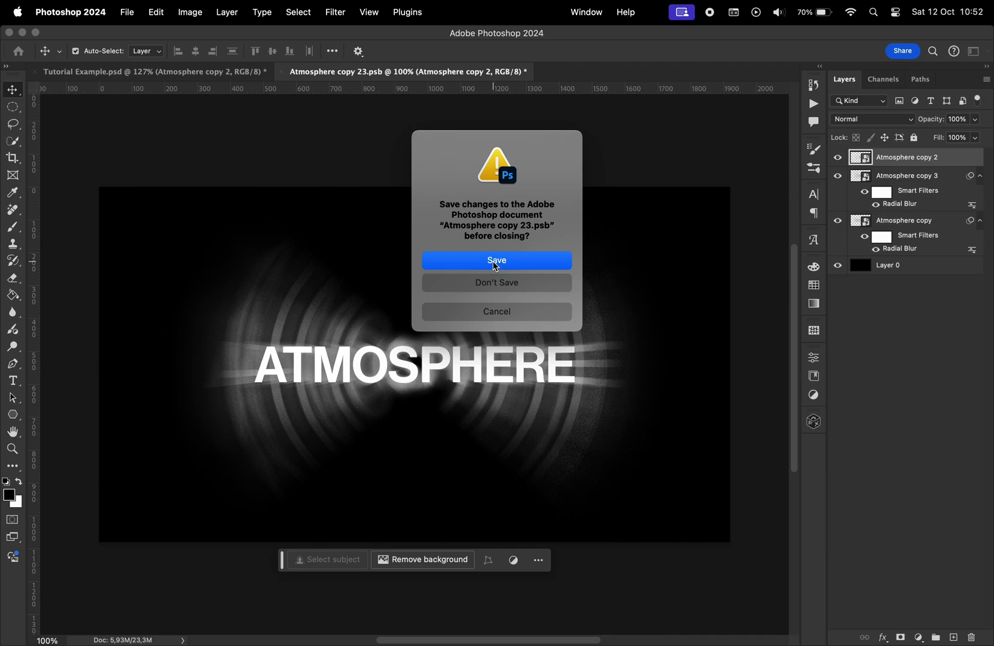
left_click(496, 262)
Add a Gradient Map adjustment layer above the filtered text smart object.
key("z")
left_click_drag(478, 284, 453, 285)
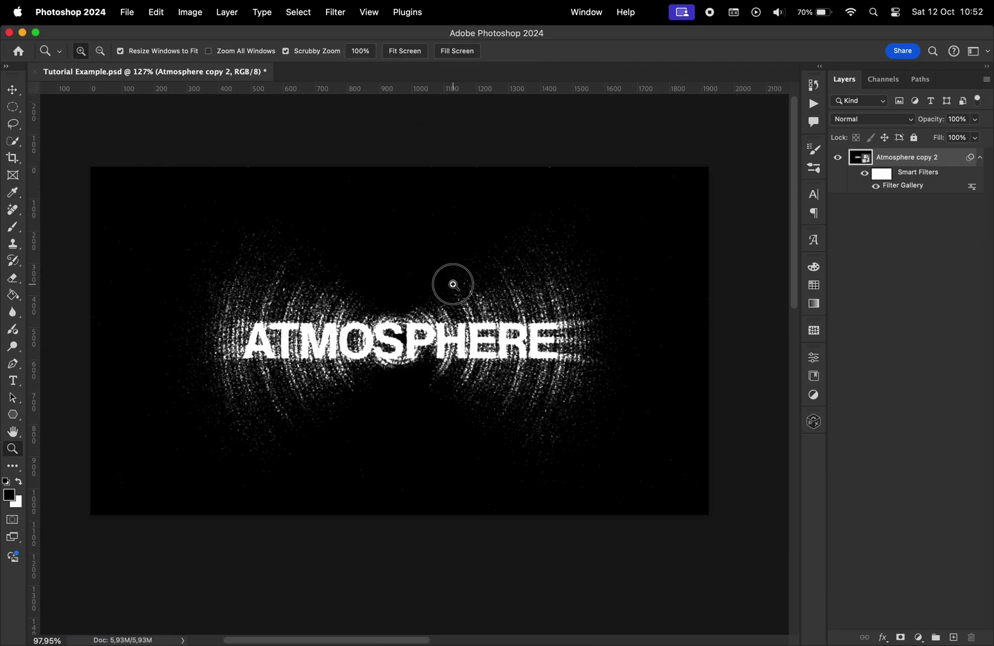
key("v")
scroll(439, 287, "up", 1)
key("z")
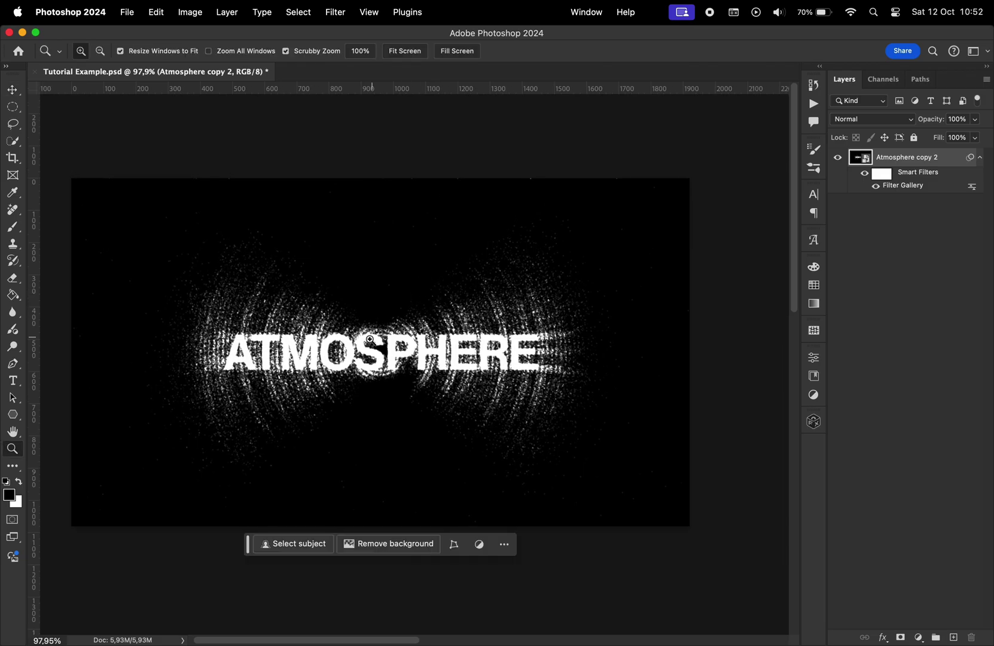
left_click_drag(369, 337, 386, 339)
key("v")
left_click(919, 638)
left_click(931, 617)
Add a dark green color stop, #1d731f, roughly a third of the way along the black-to-white gradient.
left_click(612, 396)
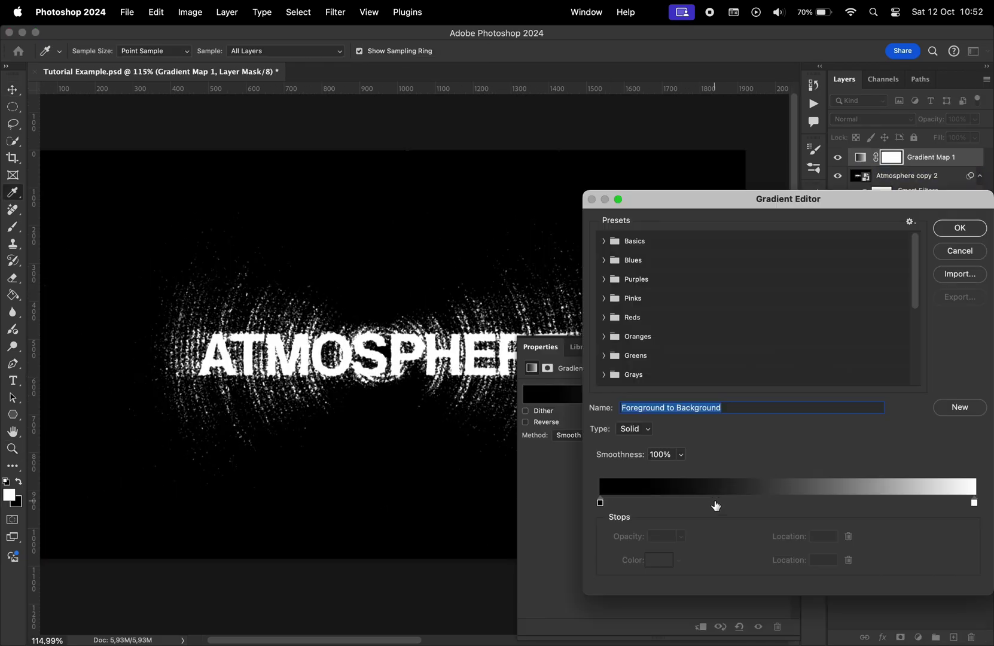
double_click(717, 503)
left_click_drag(782, 407, 784, 352)
left_click_drag(664, 418, 661, 429)
left_click(788, 442)
left_click_drag(788, 442, 786, 450)
mouse_move(659, 434)
left_mouse_down()
mouse_move(715, 399)
mouse_move(752, 400)
mouse_move(660, 399)
left_mouse_up()
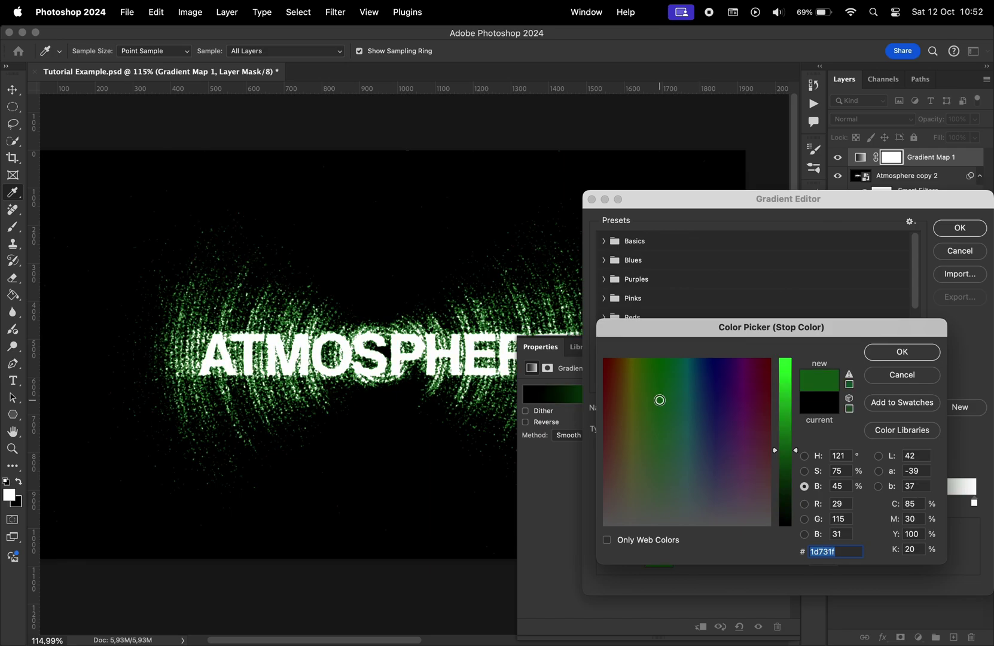
left_click(899, 356)
Add a second stop in the same green at location 50% and apply the gradient.
left_click(841, 504)
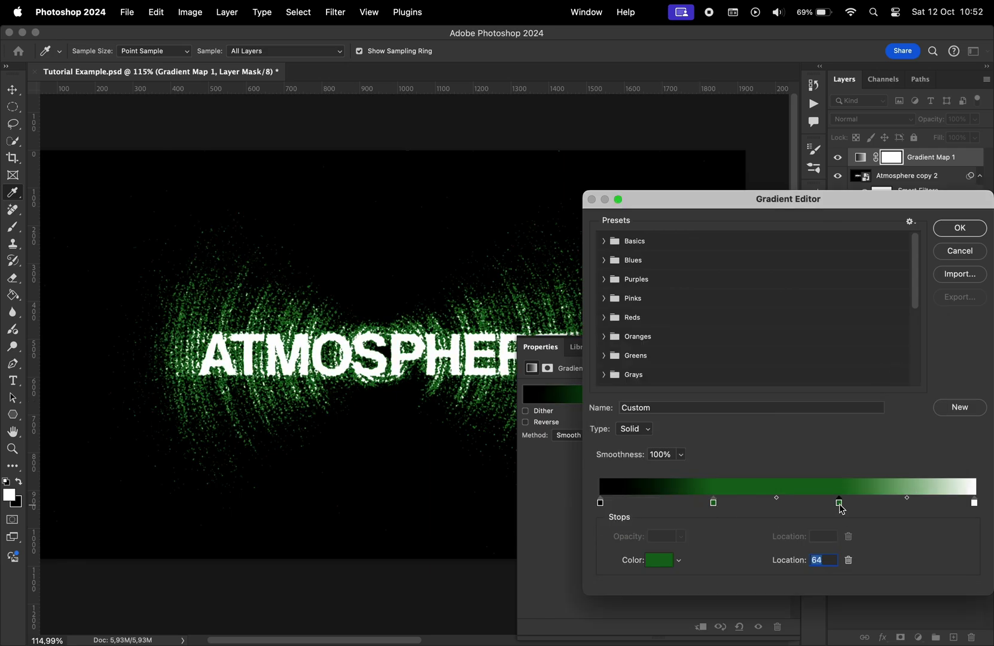
mouse_move(791, 503)
left_mouse_down()
mouse_move(839, 508)
mouse_move(805, 510)
left_mouse_up()
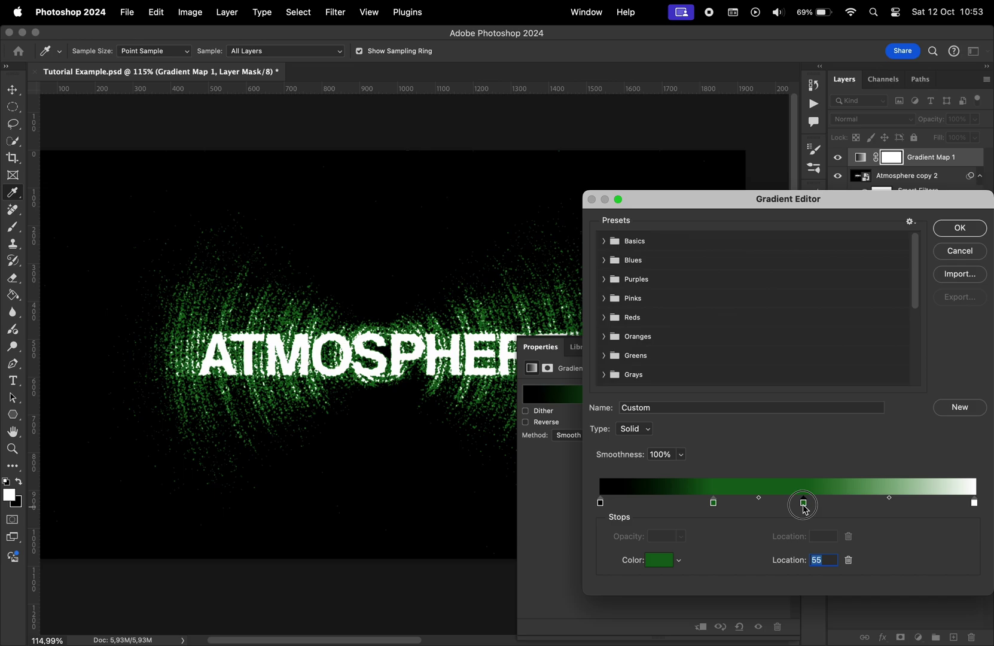
left_click(959, 228)
Add a Curves adjustment layer and lift the black point to output 9 at input 0.
left_click(918, 637)
left_click(942, 511)
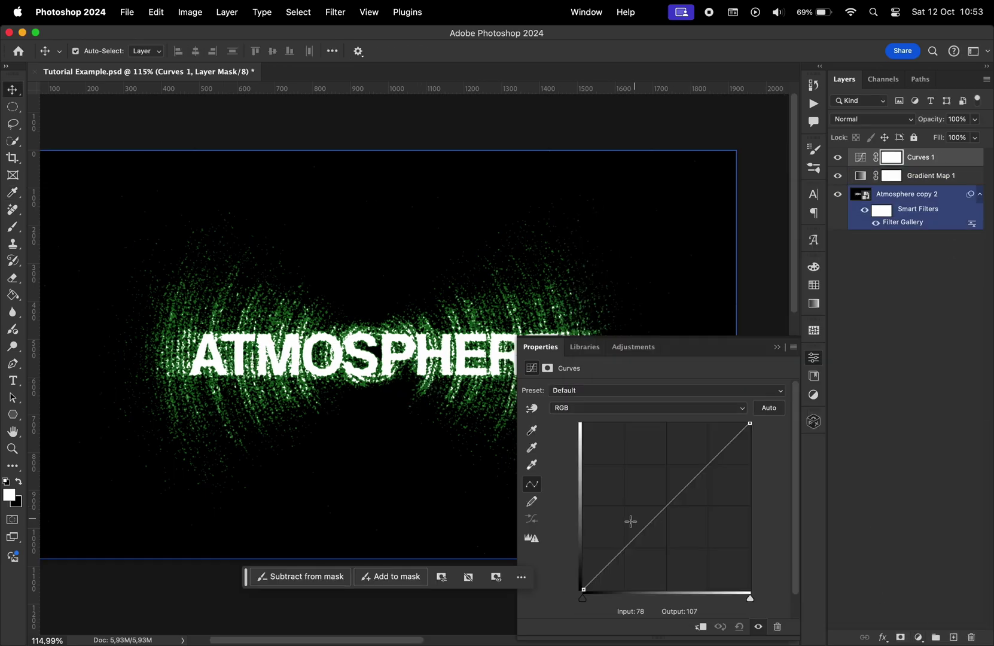
left_click(583, 590)
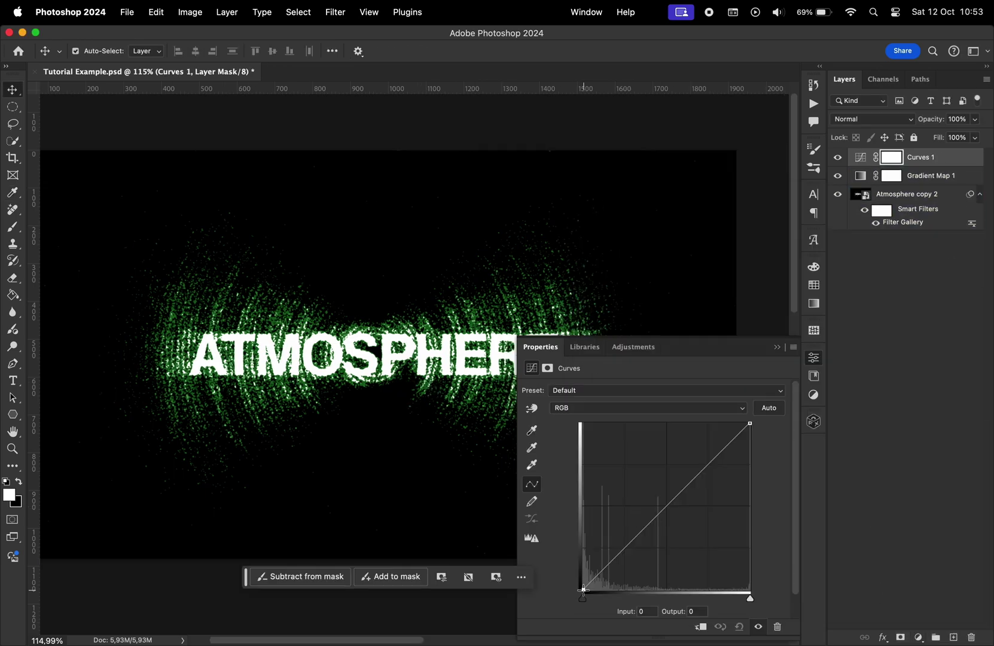
Create a new layer at the top of the stack and fill the whole canvas with gray.
left_click(953, 636)
key("super+a")
key("m")
right_click(395, 290)
left_click(402, 478)
left_click(480, 210)
key("super+d")
key("v")
Apply a filter giving the gray layer fine grain, and blend it in Linear Light mode at 40% opacity.
left_click(336, 12)
left_click(359, 100)
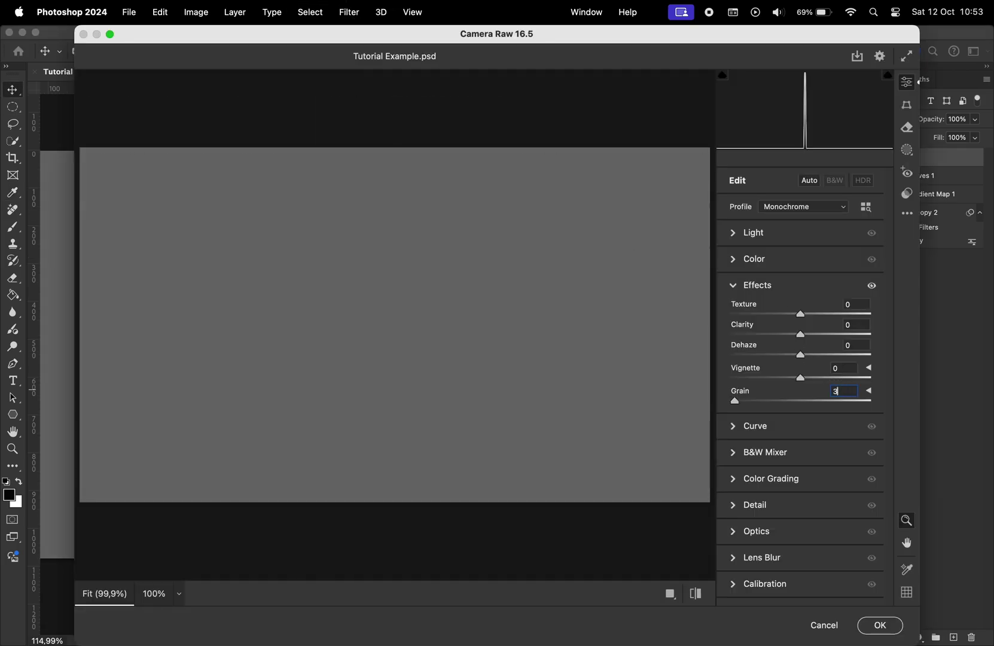
left_click(879, 624)
left_click(872, 119)
left_click(854, 372)
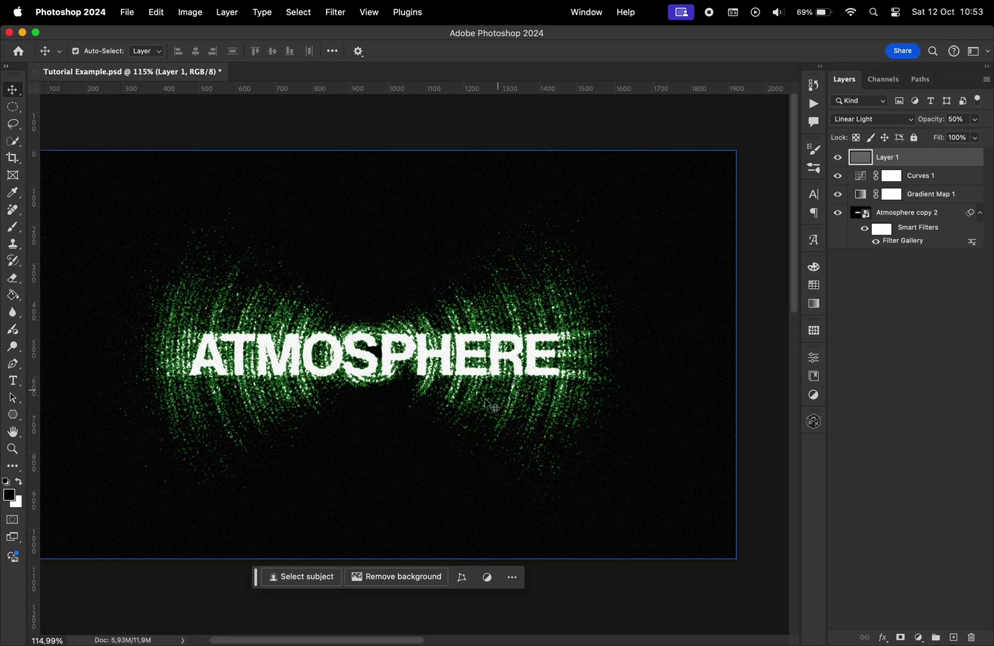
key("4")
Hide the Gradient Map adjustment layer to show the text effect in black and white.
scroll(371, 339, "up", 2)
scroll(377, 344, "left", 1)
left_click(838, 194)
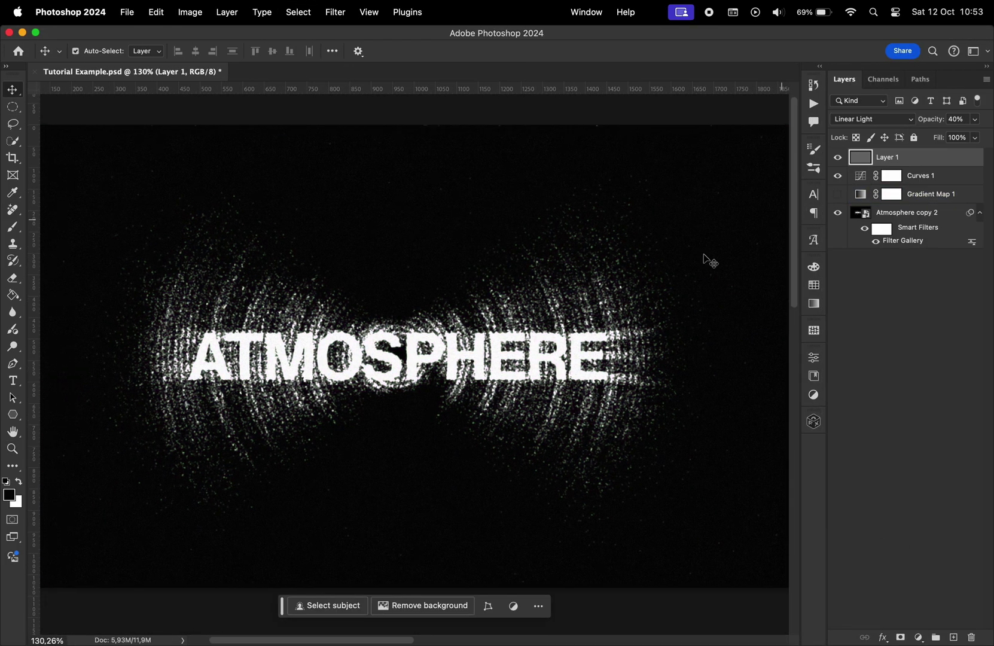
key("z")
left_click_drag(535, 294, 523, 297)
mouse_move(450, 294)
left_mouse_down()
mouse_move(457, 299)
mouse_move(441, 303)
left_mouse_up()
key("v")
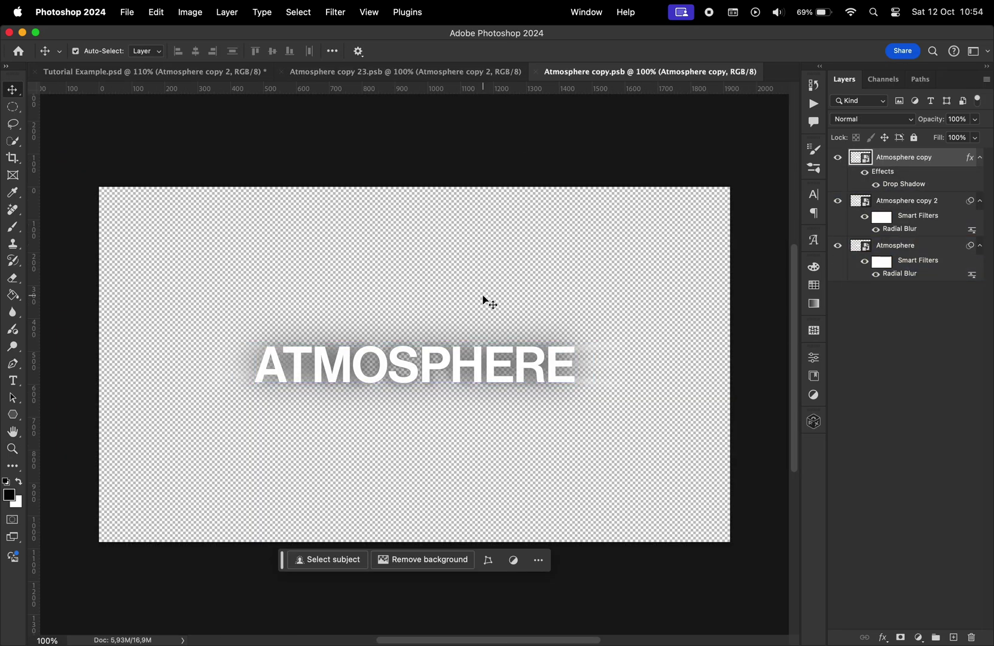
Open the nested text composition and center the ATMOSPHERE text horizontally and vertically on its canvas.
key("super+a")
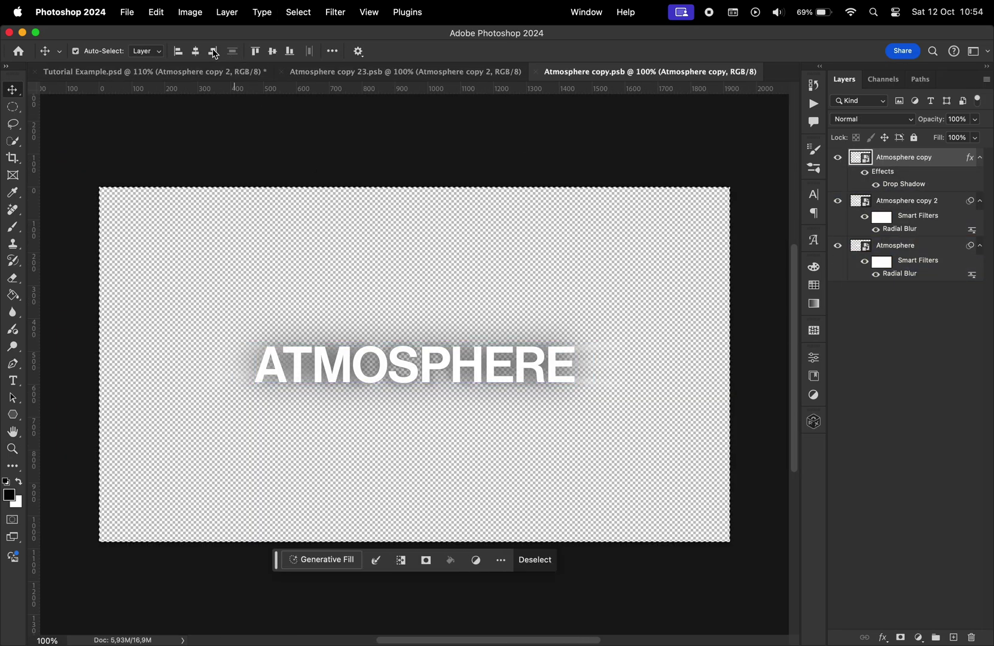
left_click(195, 52)
left_click(272, 52)
key("super+d")
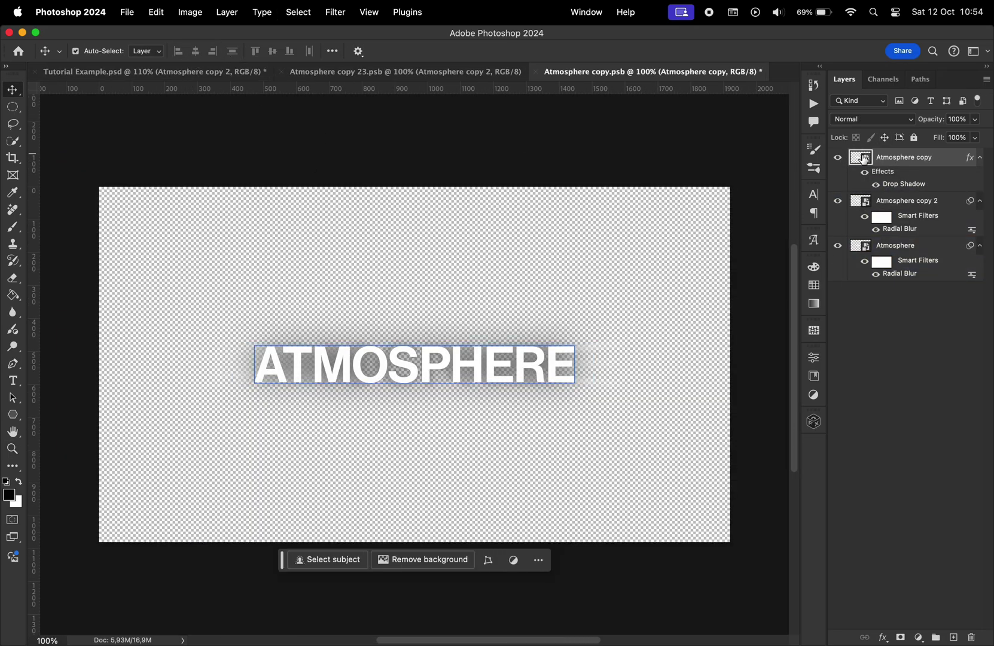
Open the innermost text smart object and replace its text with SPACESHIP.
double_click(863, 160)
double_click(856, 156)
type("SPACESHIP")
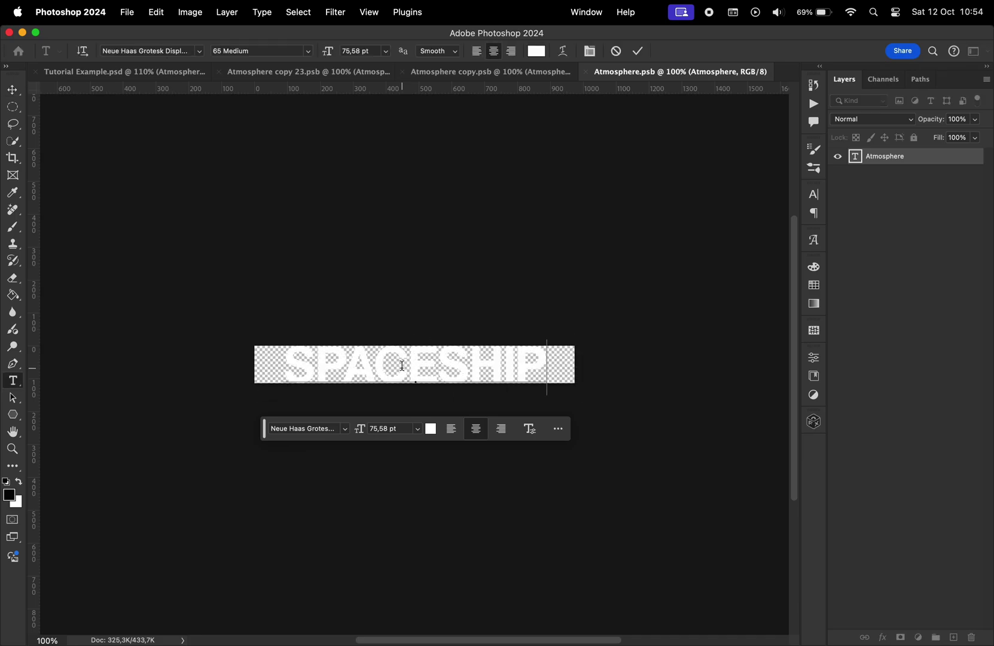
key("ctrl+Return")
Save and close the text document and its parent smart objects to update the main document.
key("ctrl+w")
left_click(506, 263)
key("ctrl+w")
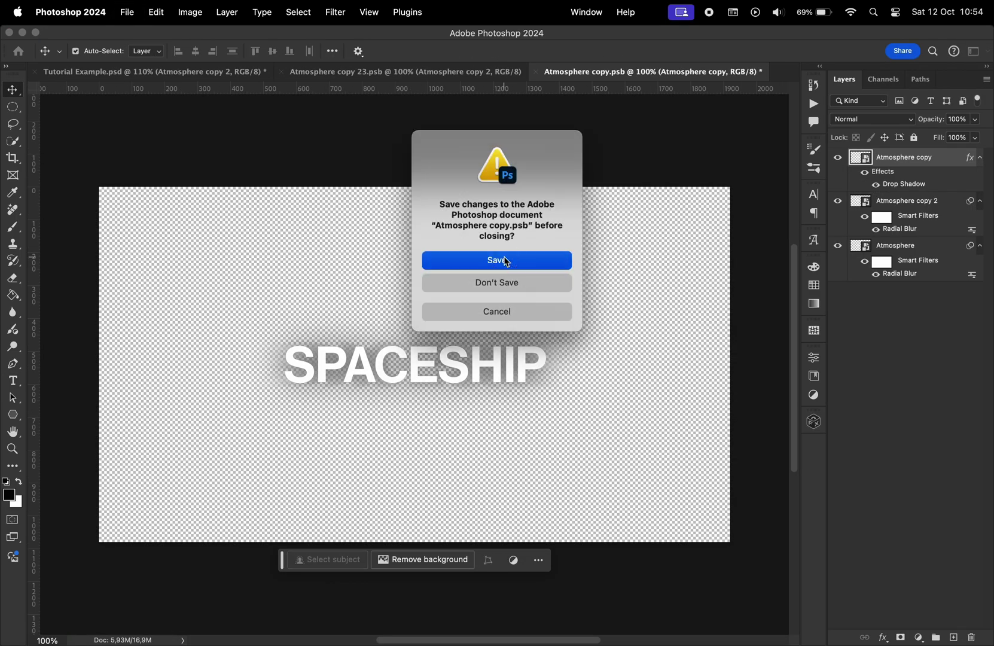
left_click(506, 261)
key("ctrl+w")
left_click(505, 262)
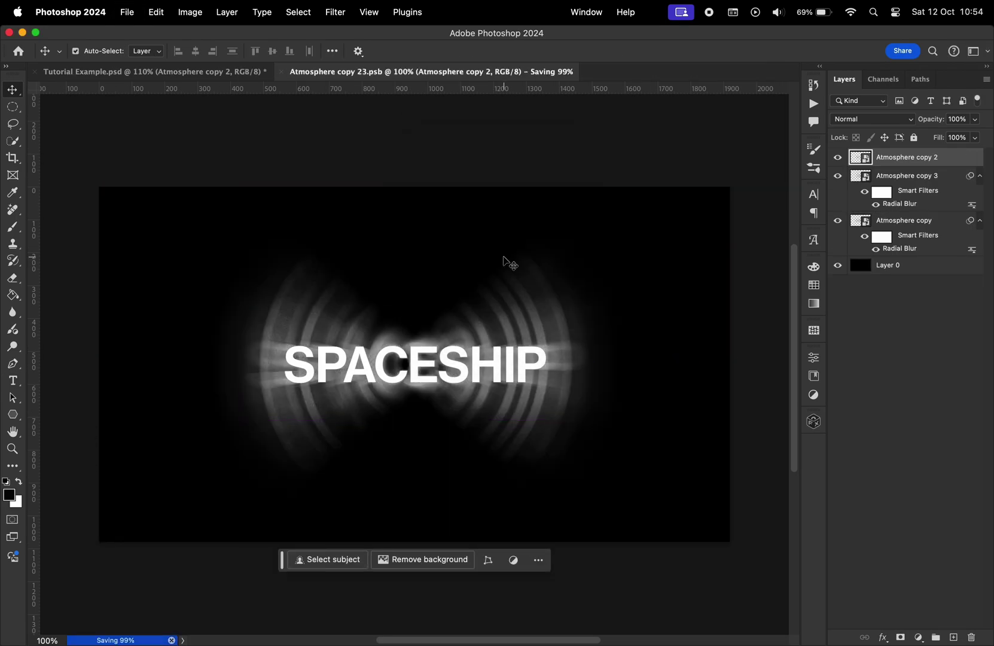
Stamp all visible layers into a new merged layer above the gray grain layer.
left_click_drag(499, 263, 451, 284)
left_click(923, 175)
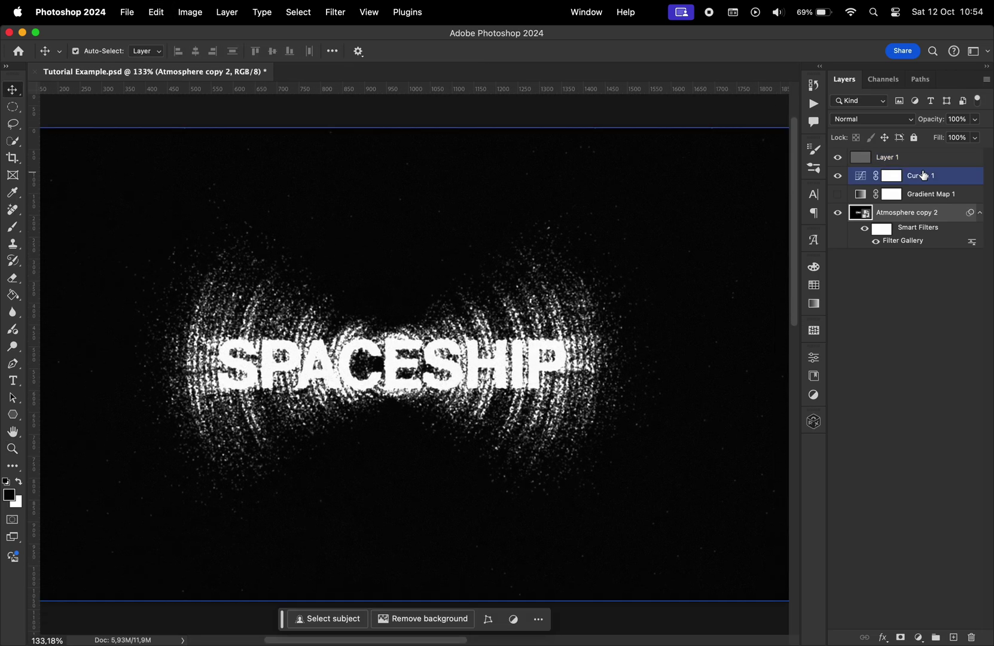
left_click(906, 161)
key("super+alt+shift+e")
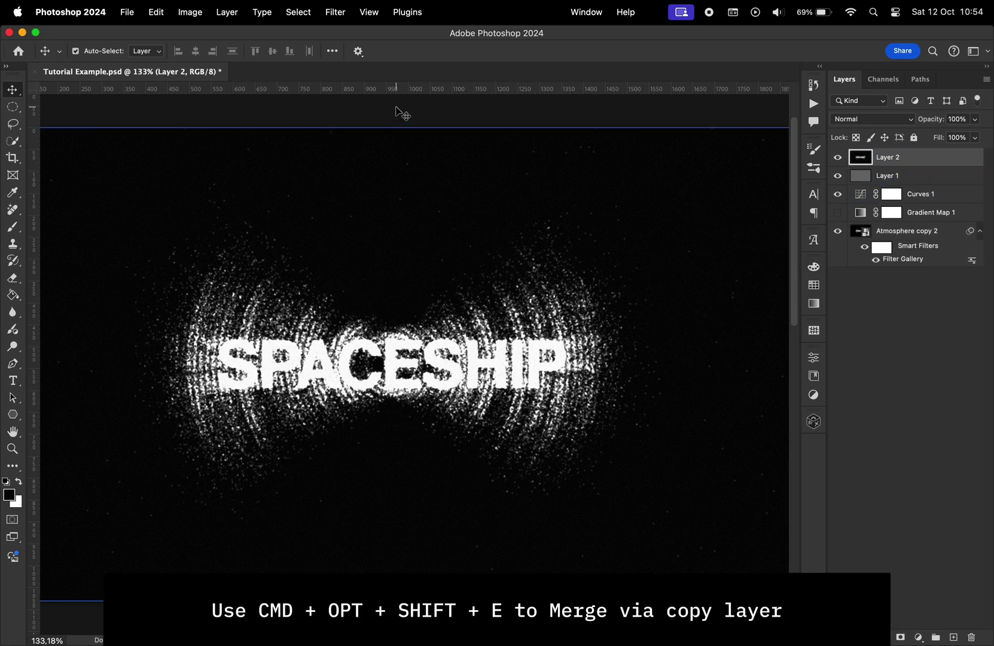
Try a Radial Blur on the merged layer with amount 5, Spin method and Good quality.
left_click(335, 12)
mouse_move(373, 218)
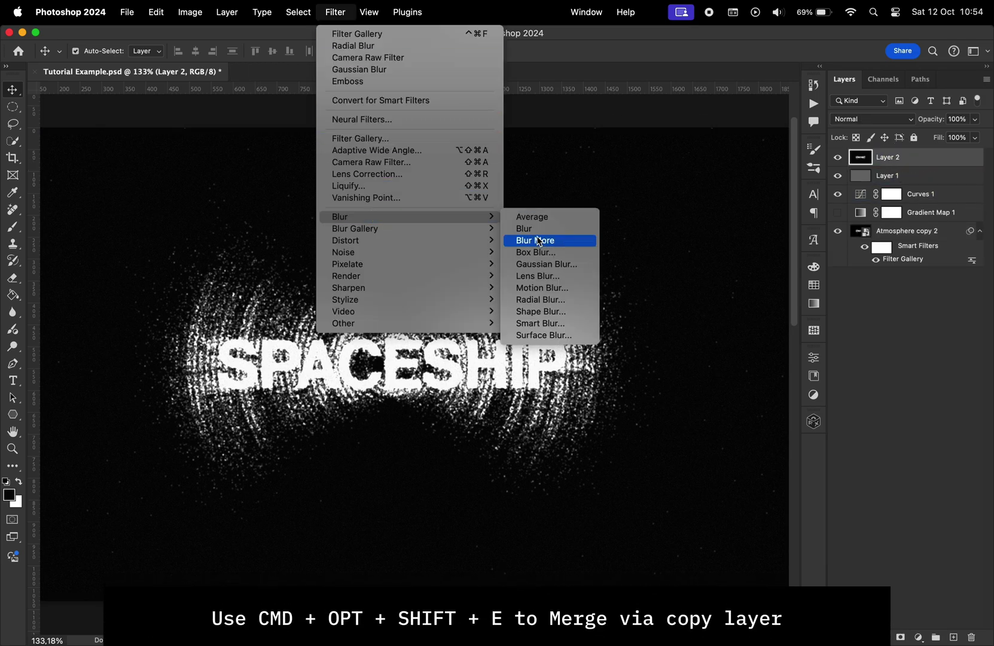
left_click(546, 300)
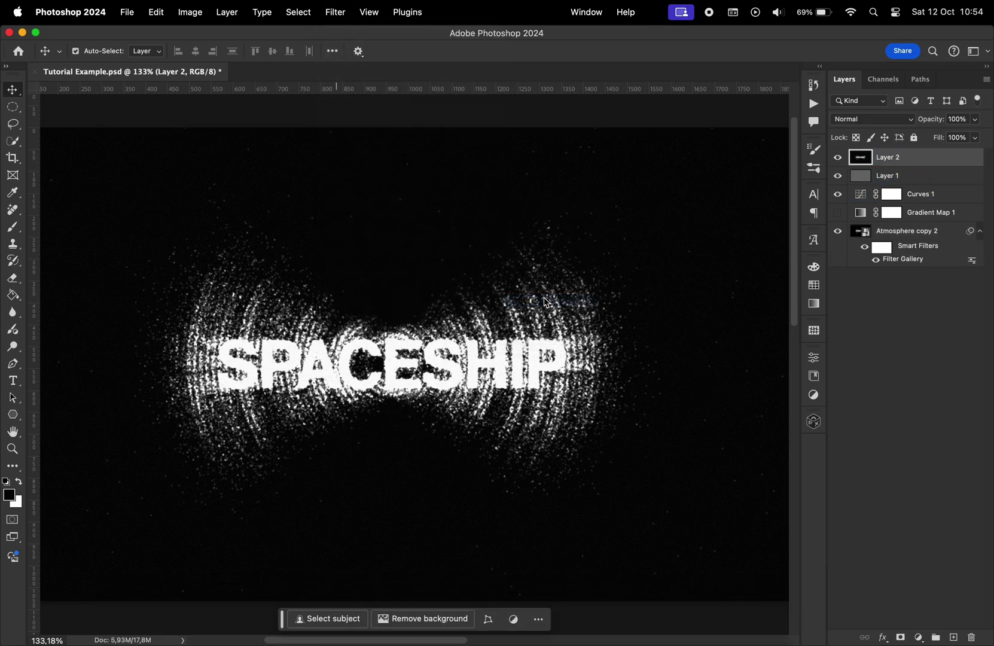
type("5")
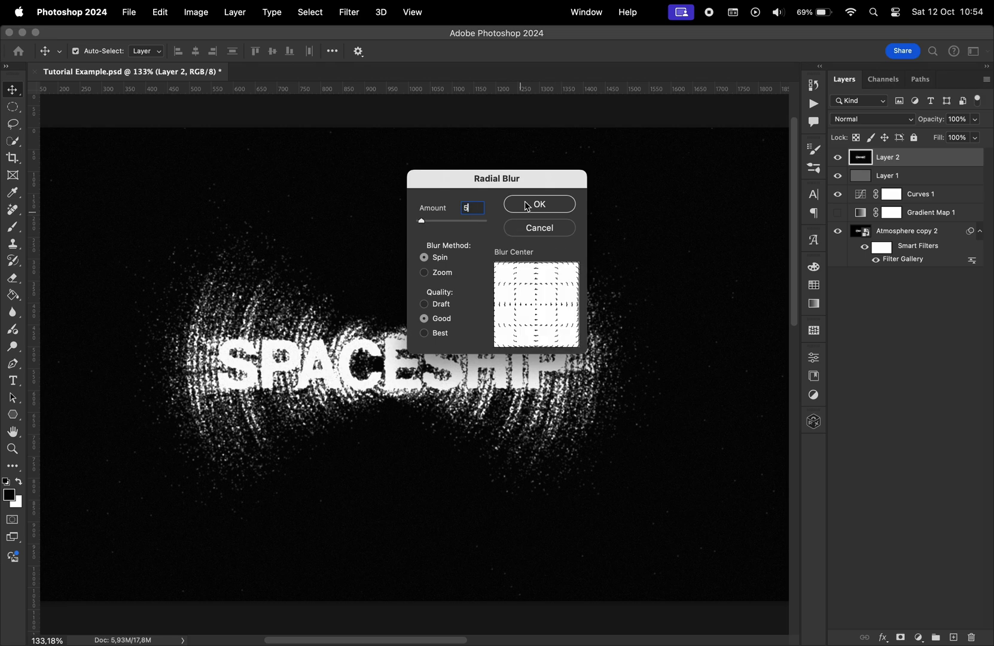
left_click(538, 204)
key("z")
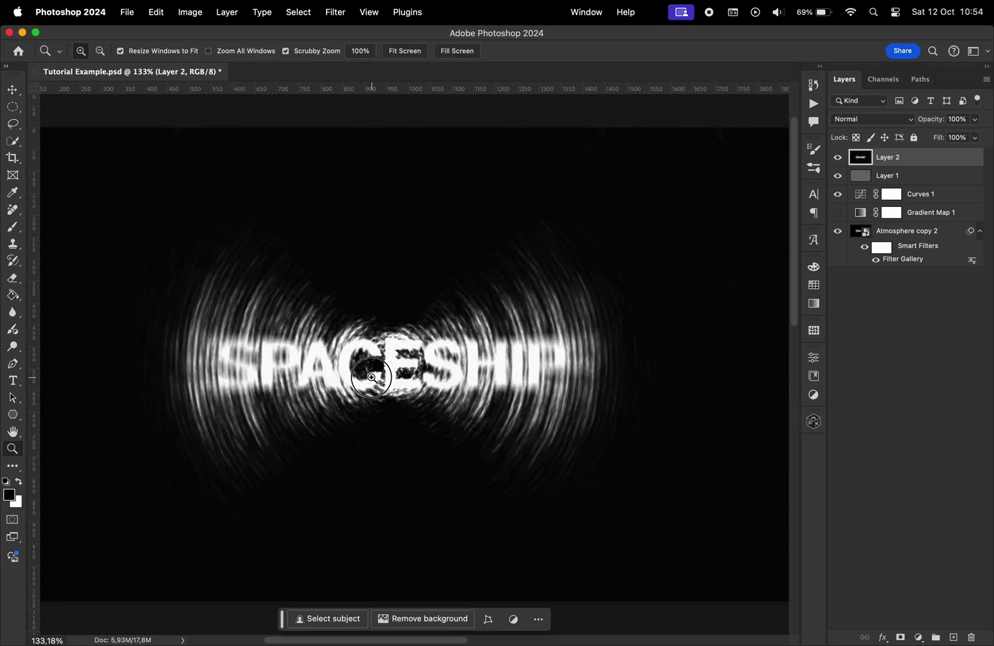
mouse_move(394, 376)
left_mouse_down()
mouse_move(433, 378)
mouse_move(394, 376)
left_mouse_up()
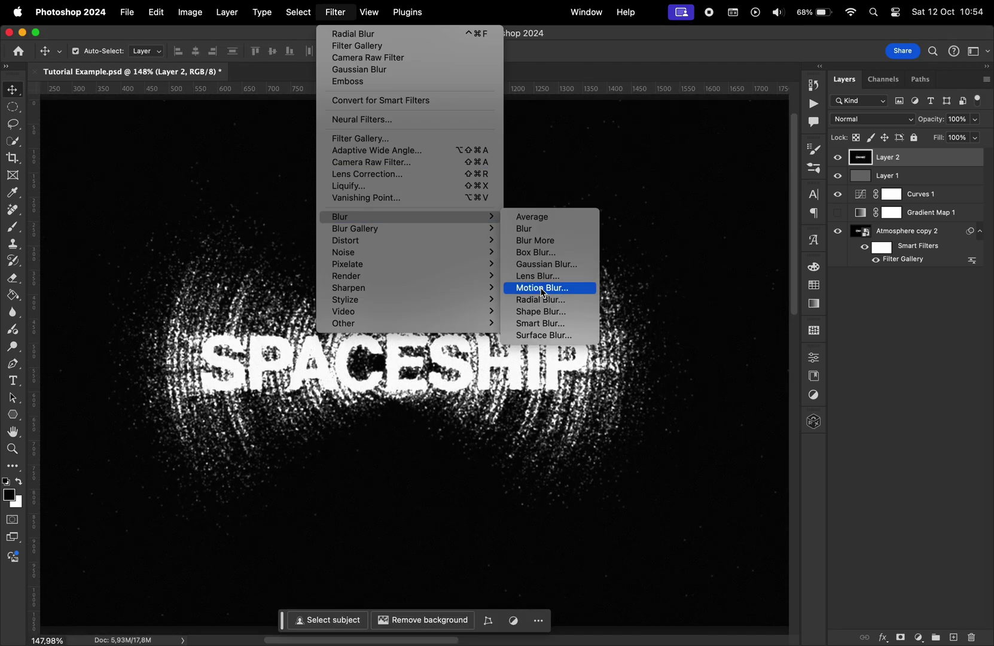
Apply the spin Radial Blur to the merged layer again and inspect the SPACESHIP lettering up close.
left_click(546, 301)
left_click(557, 206)
left_click_drag(361, 365, 410, 367)
left_click_drag(410, 366, 467, 365)
left_click_drag(274, 363, 371, 359)
left_click_drag(370, 360, 279, 360)
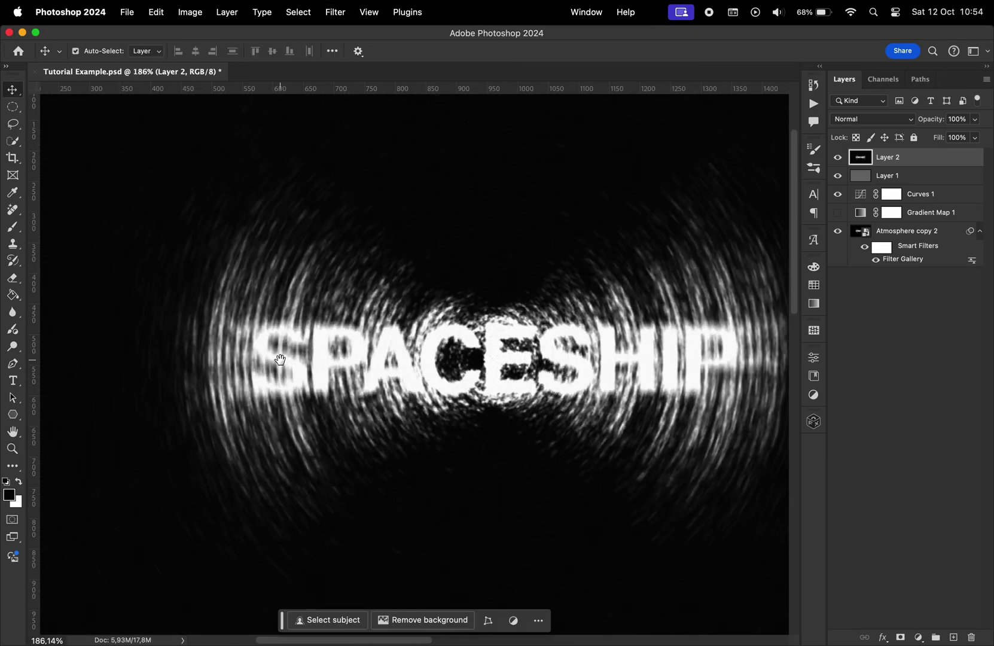